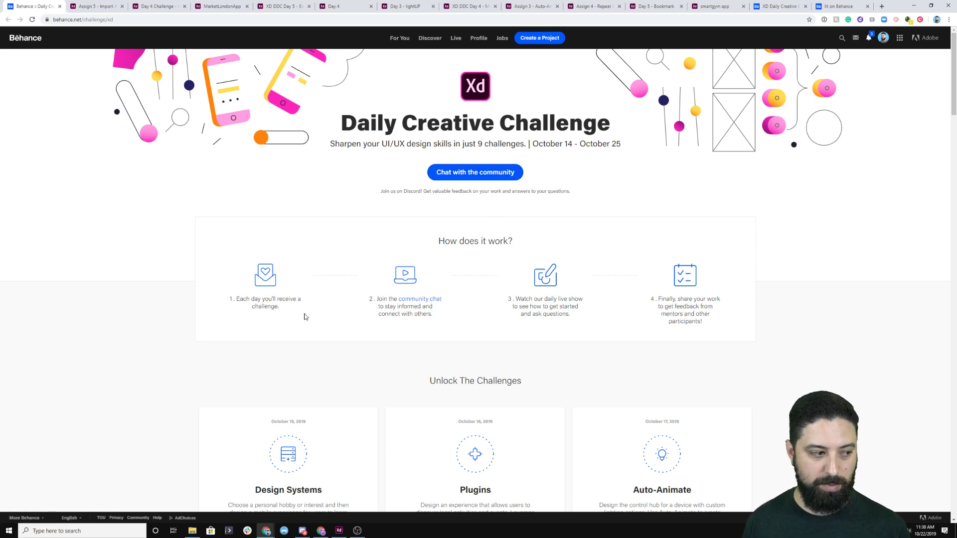
Review the Daily Creative Challenge page on Behance, from the unlocked challenge cards to the past challenge series
scroll(295, 322, "down", 2)
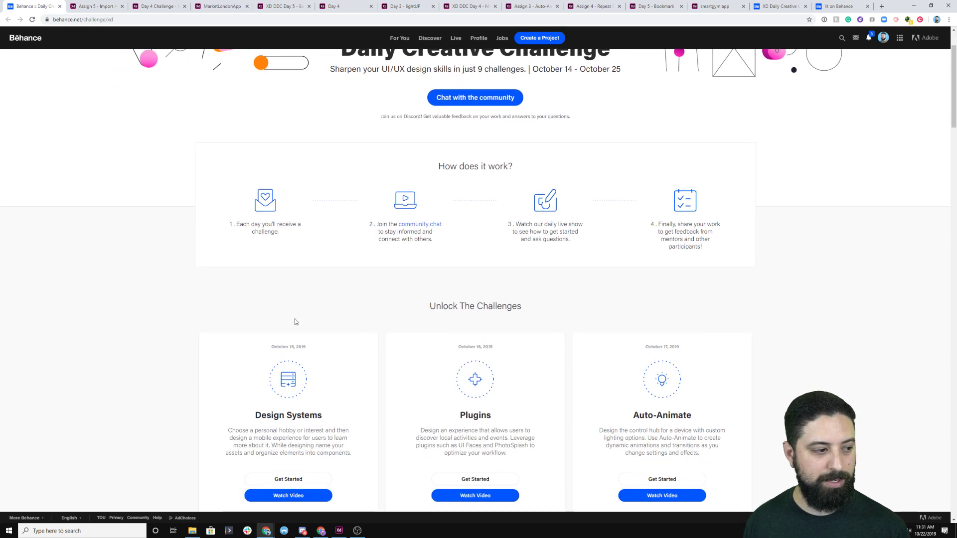
scroll(295, 322, "down", 1)
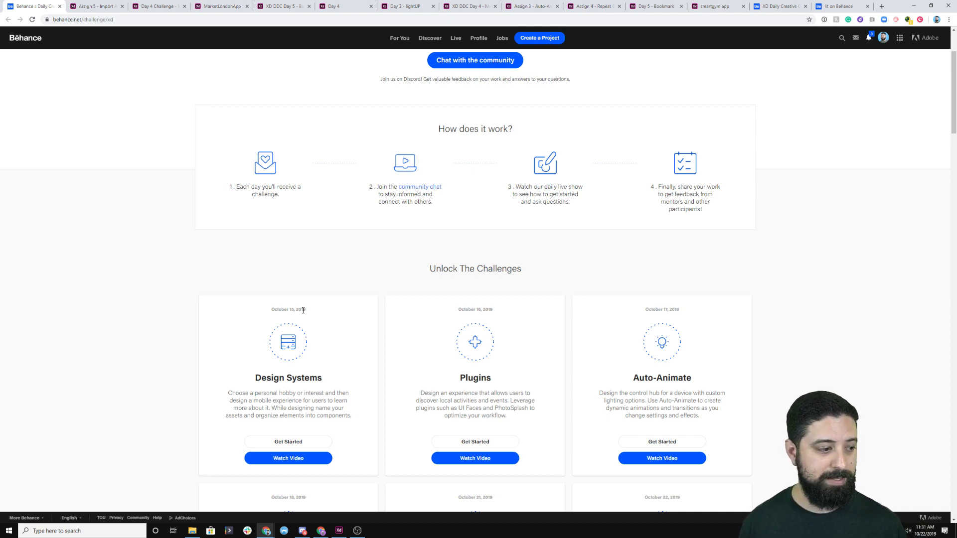
scroll(279, 322, "down", 3)
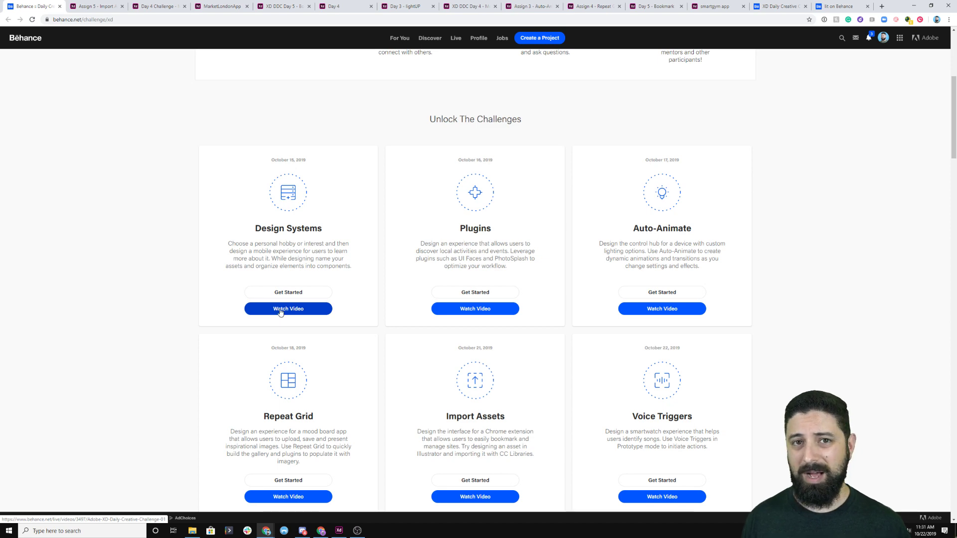
scroll(438, 283, "down", 1)
scroll(404, 265, "down", 8)
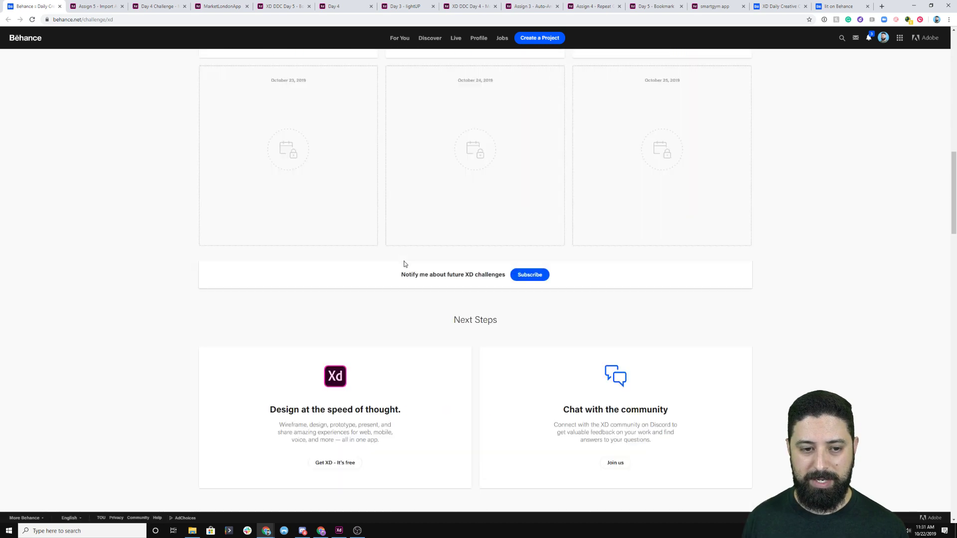
scroll(404, 264, "up", 10)
scroll(392, 265, "up", 1)
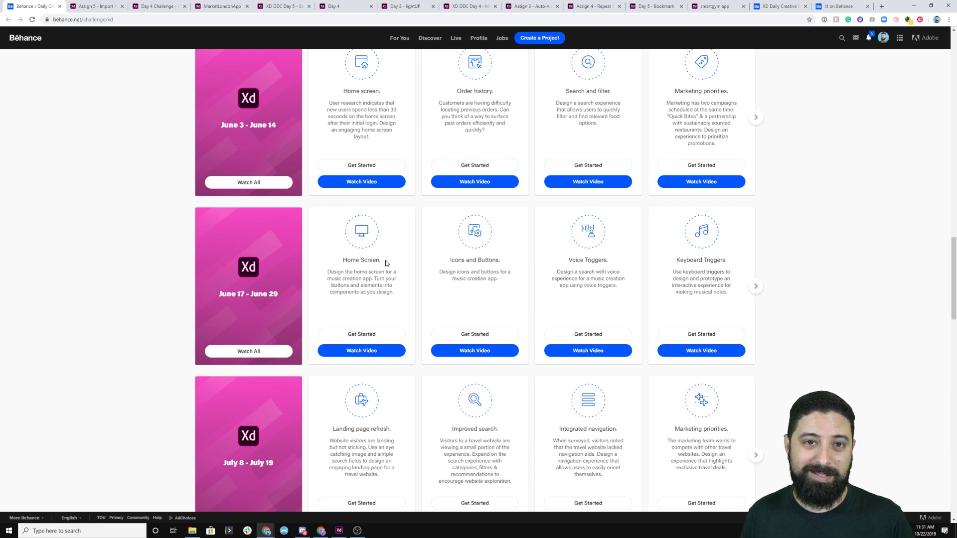
scroll(385, 259, "up", 10)
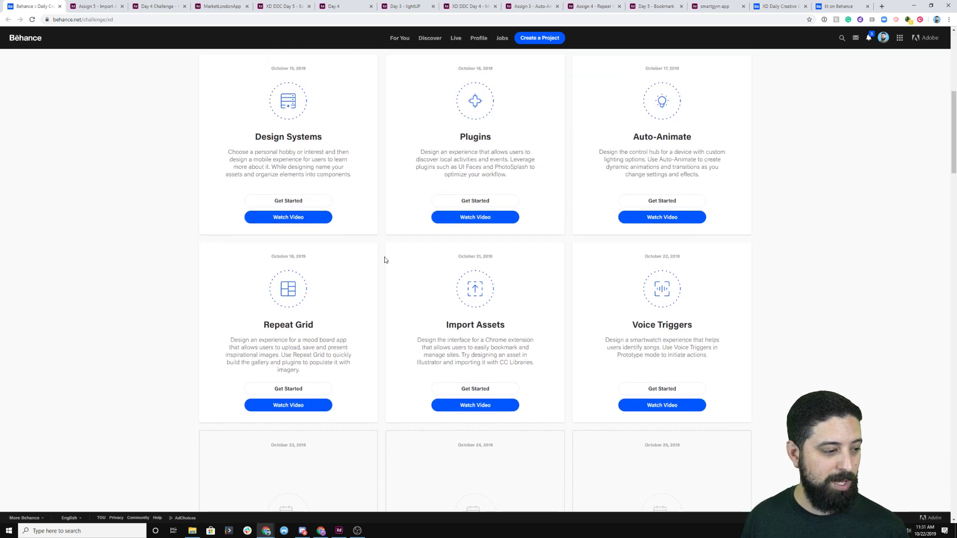
scroll(385, 260, "up", 6)
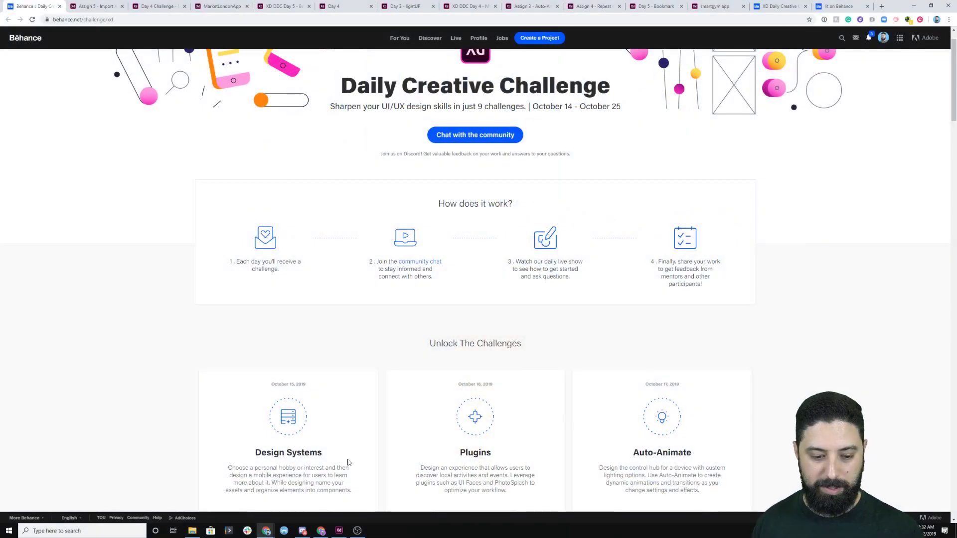
Switch to Discord's Adobe XD current-challenge channel and collapse the expanded server folder
key("alt+Tab")
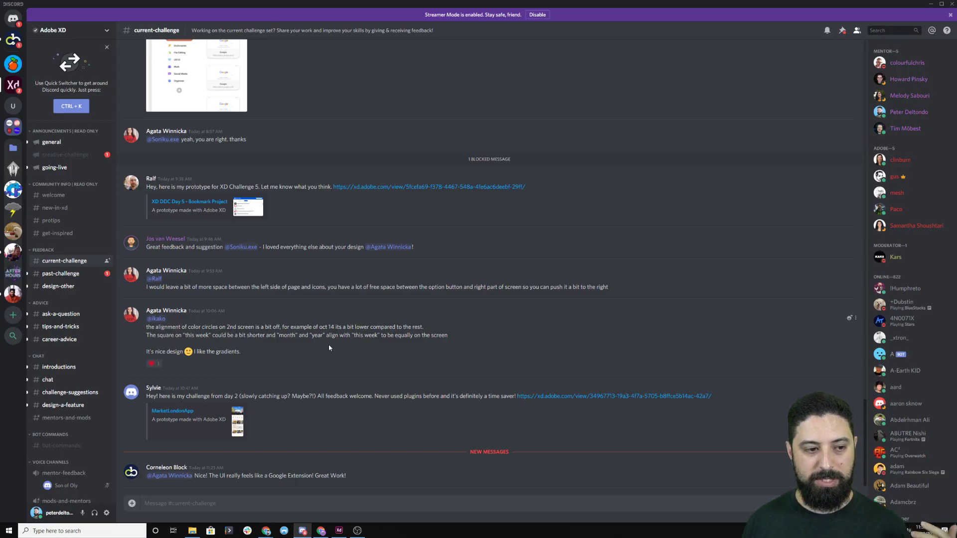
left_click(8, 146)
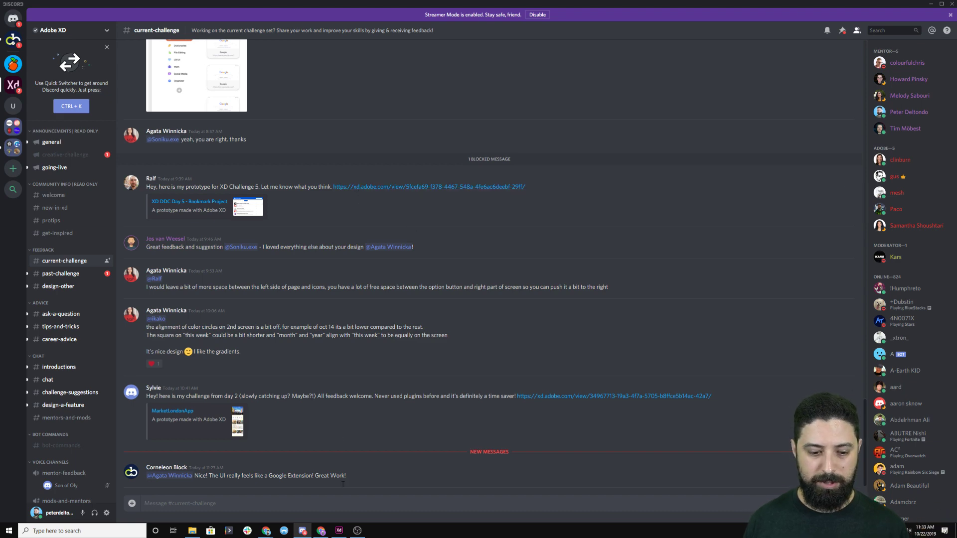
Switch to Adobe XD and read the Prompt and Principle sections of the challenge 6 brief
left_click(339, 532)
scroll(515, 232, "left", 5)
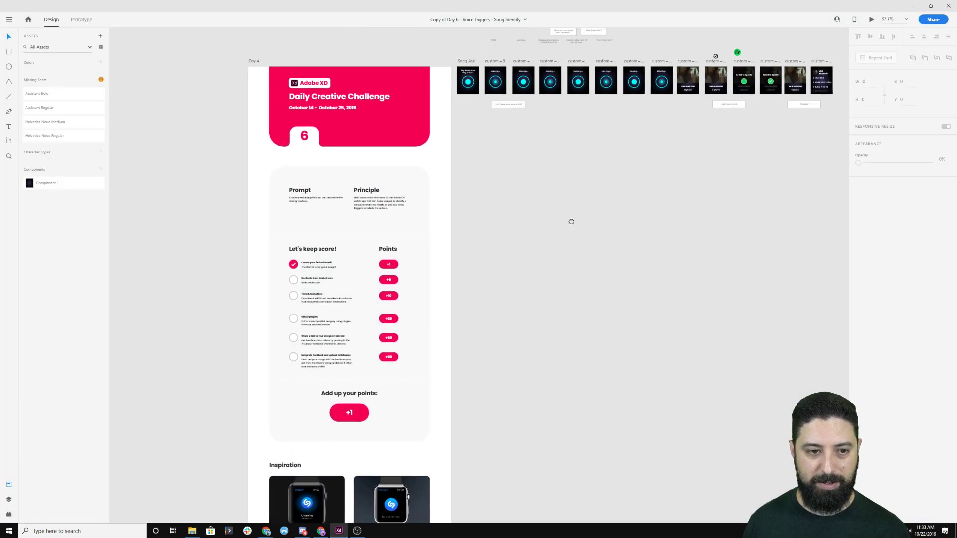
scroll(419, 130, "up", 10)
left_click_drag(733, 81, 712, 150)
scroll(653, 287, "down", 2)
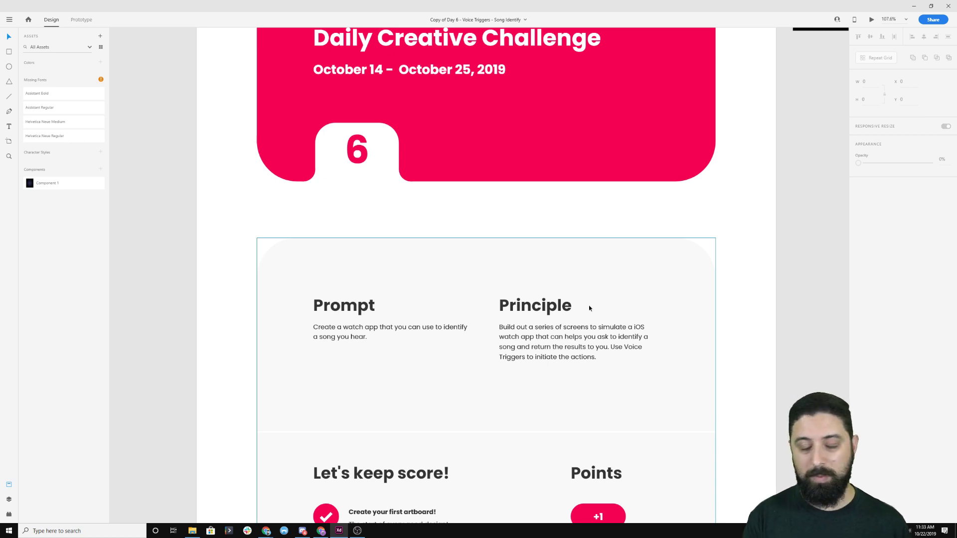
scroll(545, 305, "down", 3)
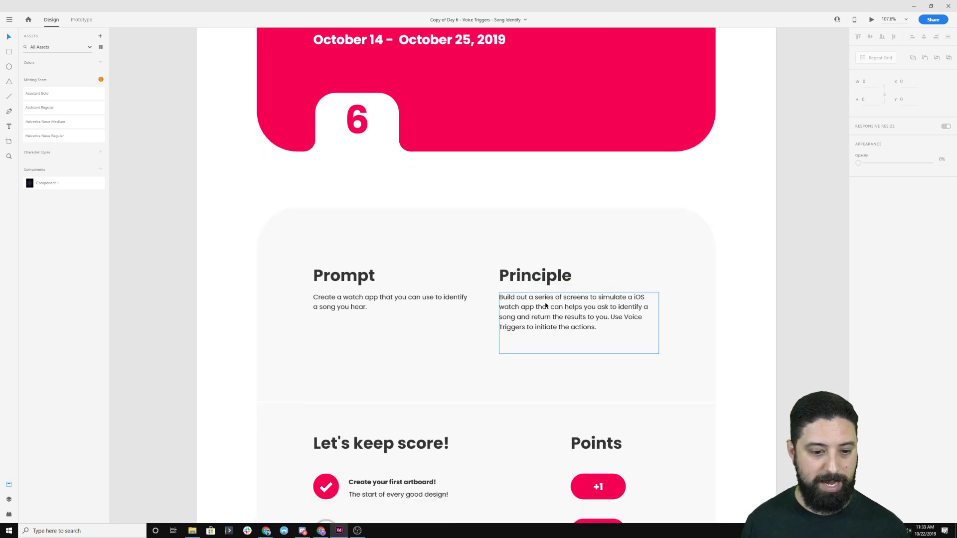
Look through the brief's scoring list and its Inspiration images of watch music apps
scroll(545, 305, "down", 4)
left_click_drag(601, 461, 564, 75)
left_click_drag(575, 290, 586, 160)
scroll(586, 160, "up", 4)
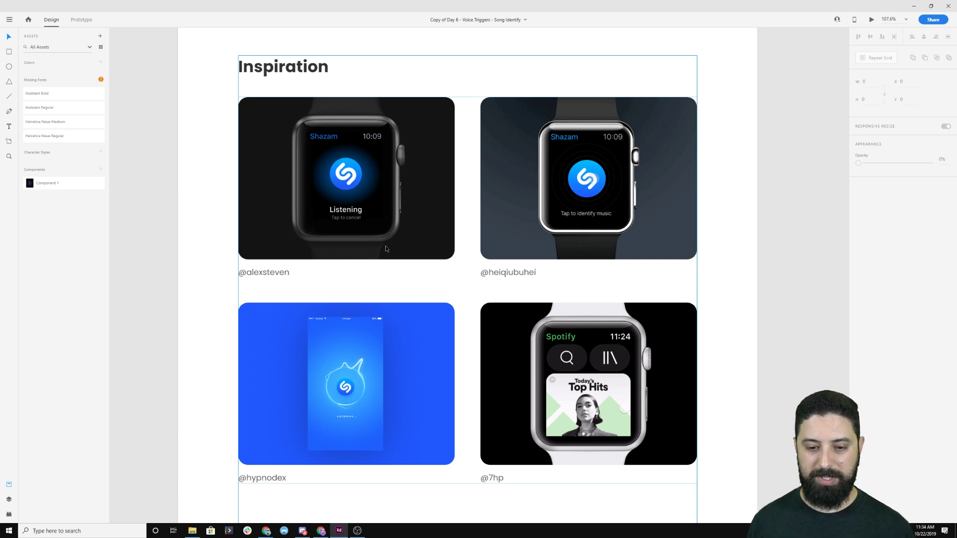
Examine the grey watch wireframes and their flow captions, including the home screen's inner circle
scroll(385, 247, "down", 3)
scroll(384, 248, "down", 3)
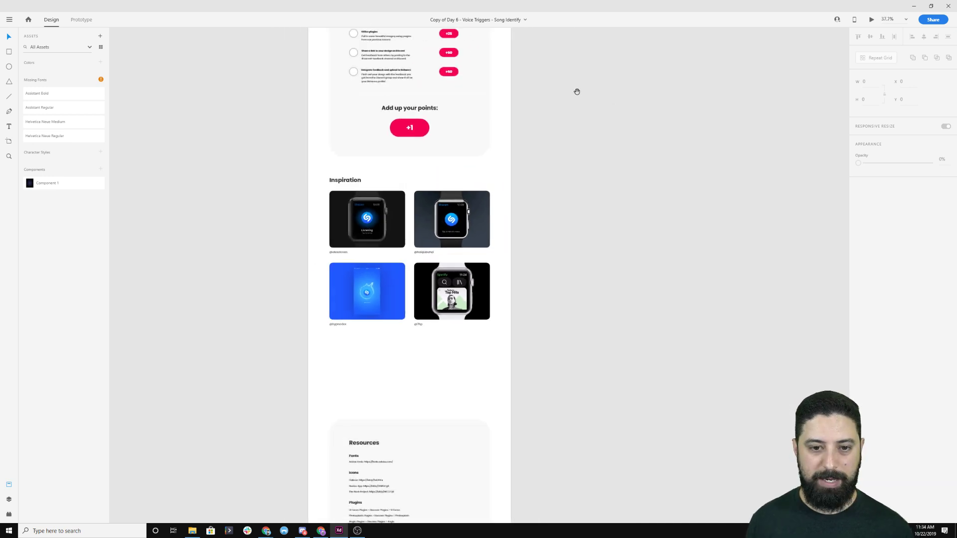
left_click_drag(577, 91, 523, 351)
left_click_drag(563, 163, 511, 342)
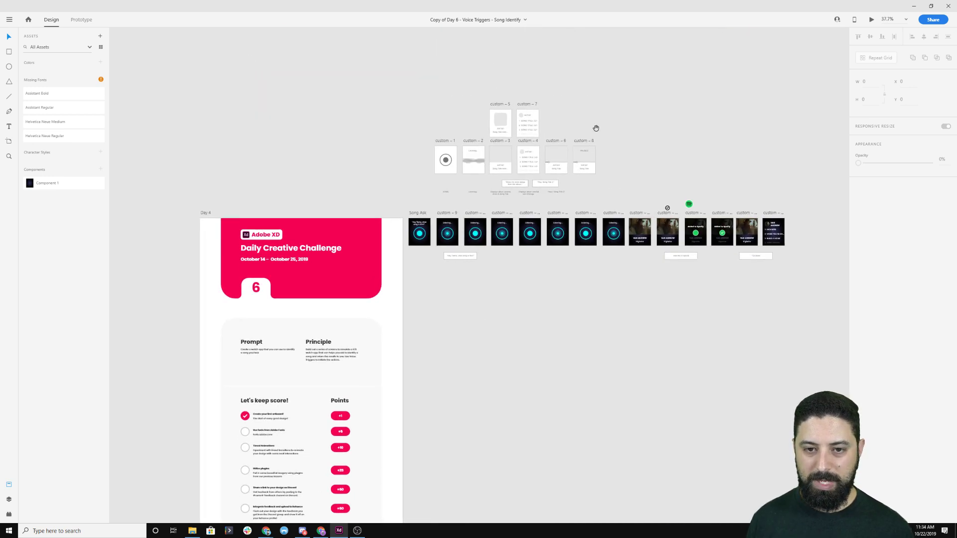
left_click_drag(596, 128, 580, 191)
scroll(548, 217, "up", 4)
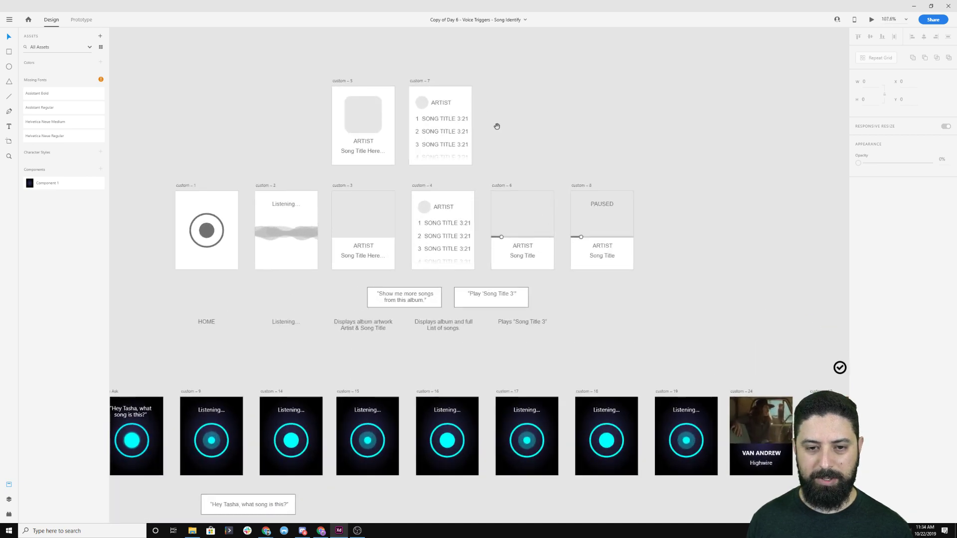
left_click_drag(495, 124, 598, 183)
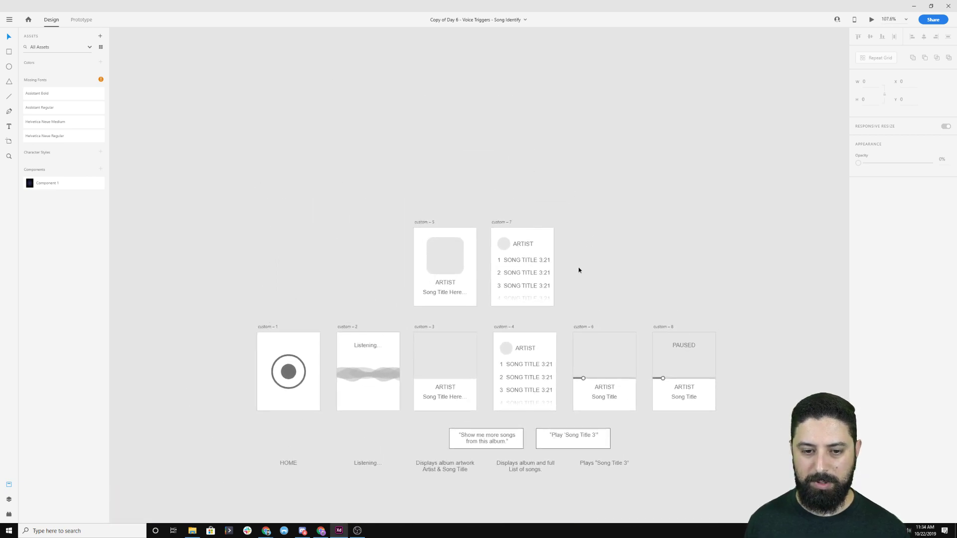
scroll(578, 272, "up", 5)
scroll(662, 116, "down", 3)
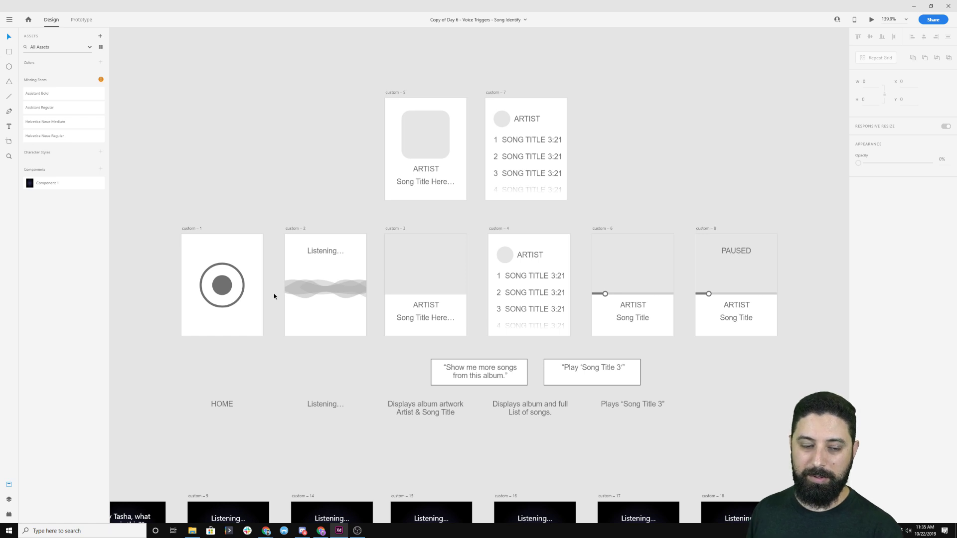
left_click(228, 291)
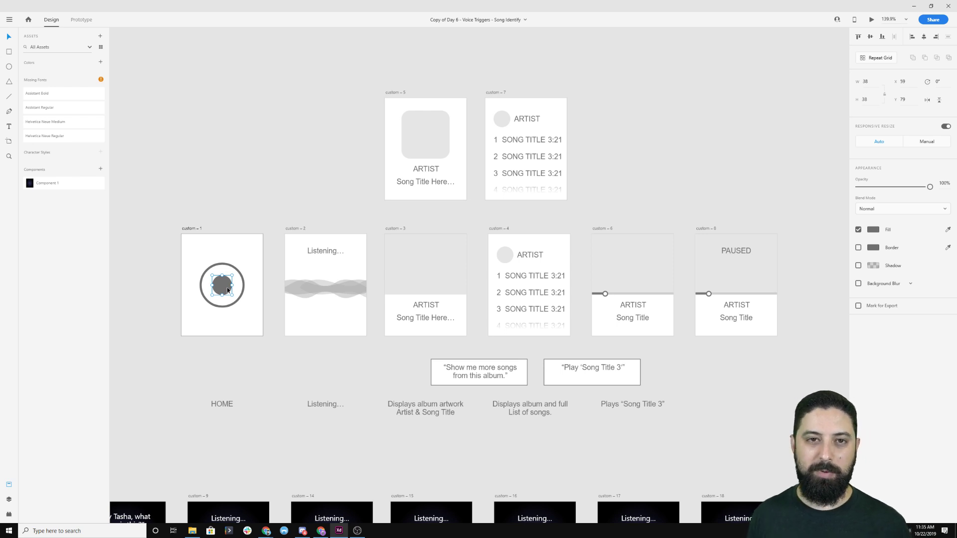
left_click(214, 222)
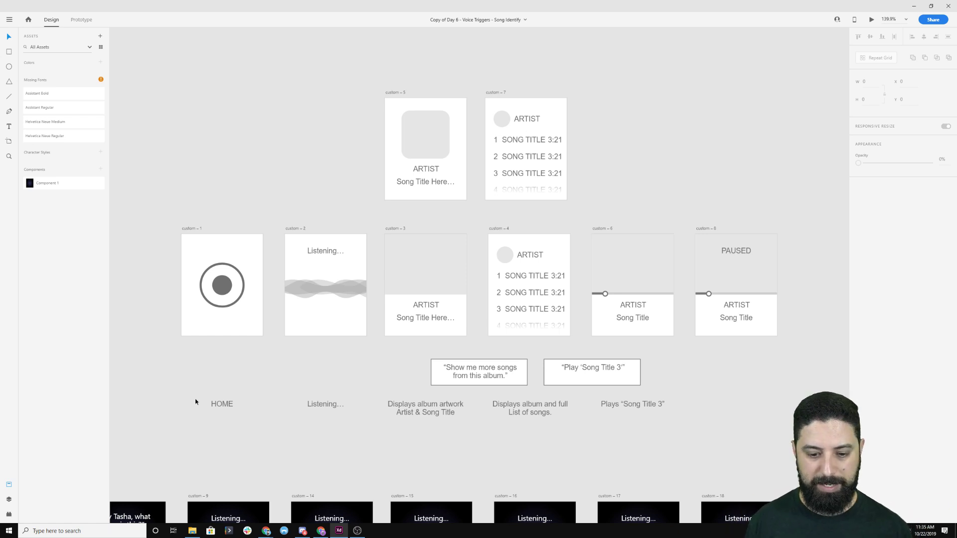
Move the "Hey Tasha, what song is this?" caption box so it sits below the gap between the Song Ask and custom – 9 artboards
scroll(195, 402, "down", 3)
scroll(193, 445, "down", 5)
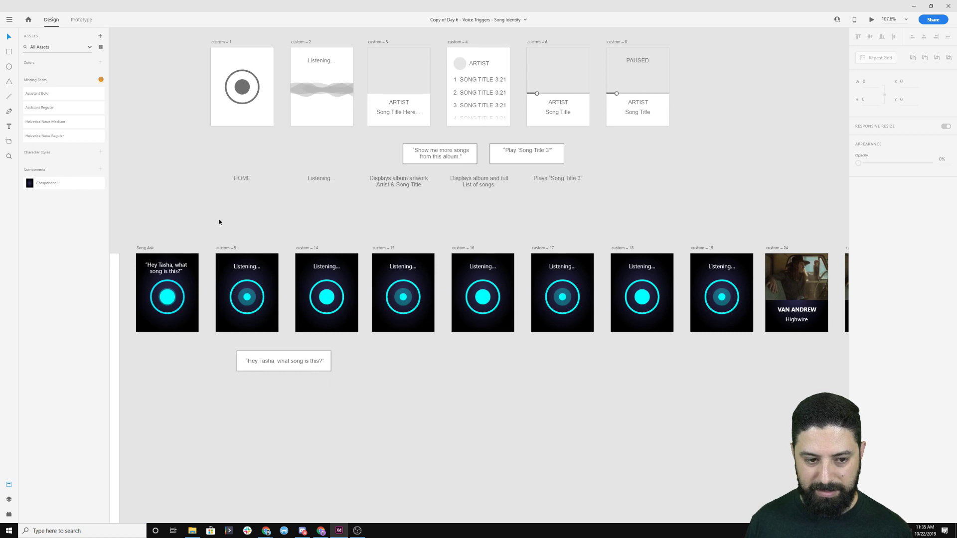
scroll(219, 222, "down", 5)
left_click_drag(237, 216, 246, 161)
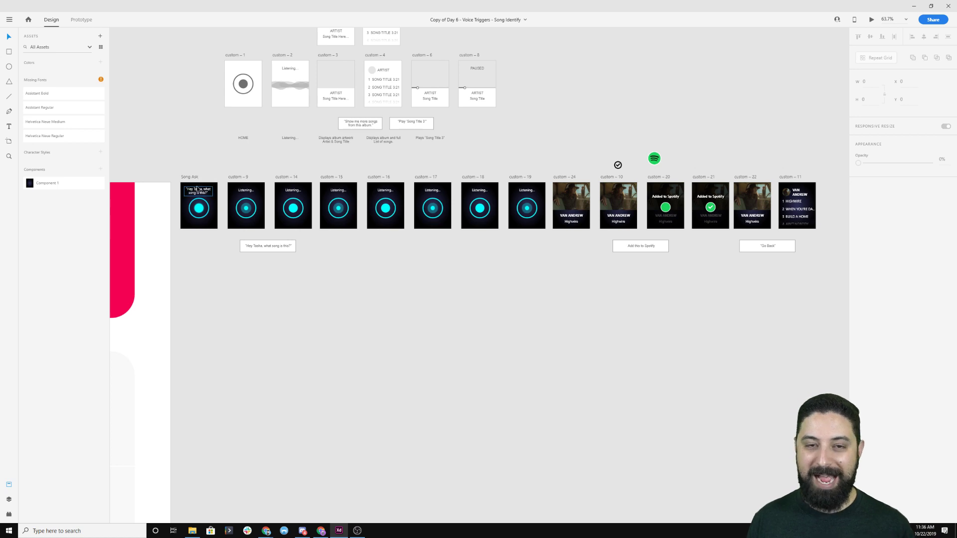
left_click_drag(217, 232, 239, 247)
left_click(308, 257)
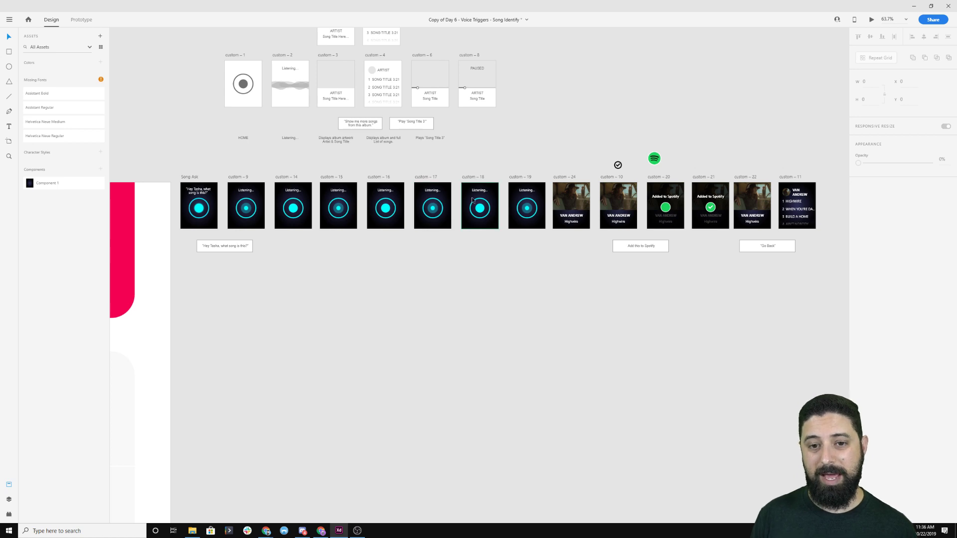
Examine the row of finished watch screens, from Song Ask through the repeated "Listening..." artboards
scroll(392, 200, "right", 5)
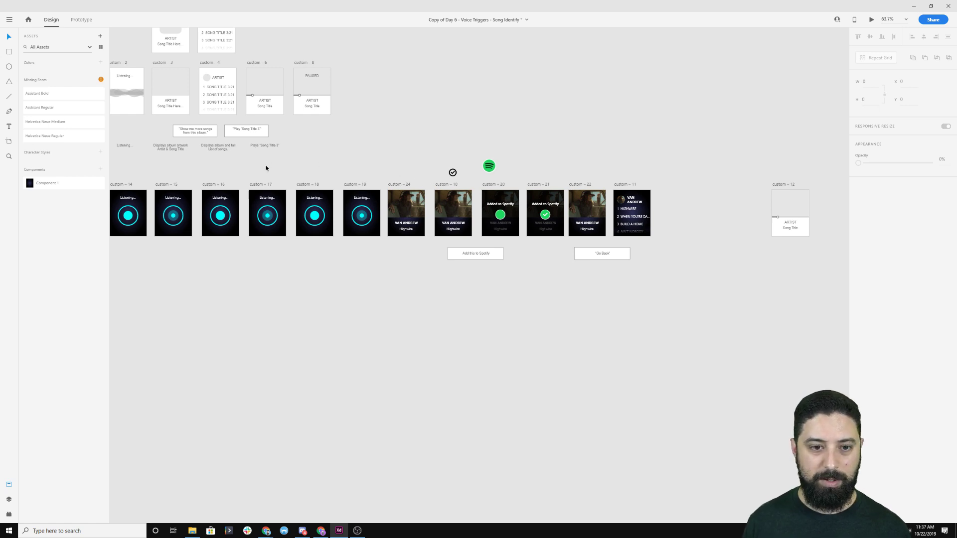
left_click_drag(220, 159, 403, 153)
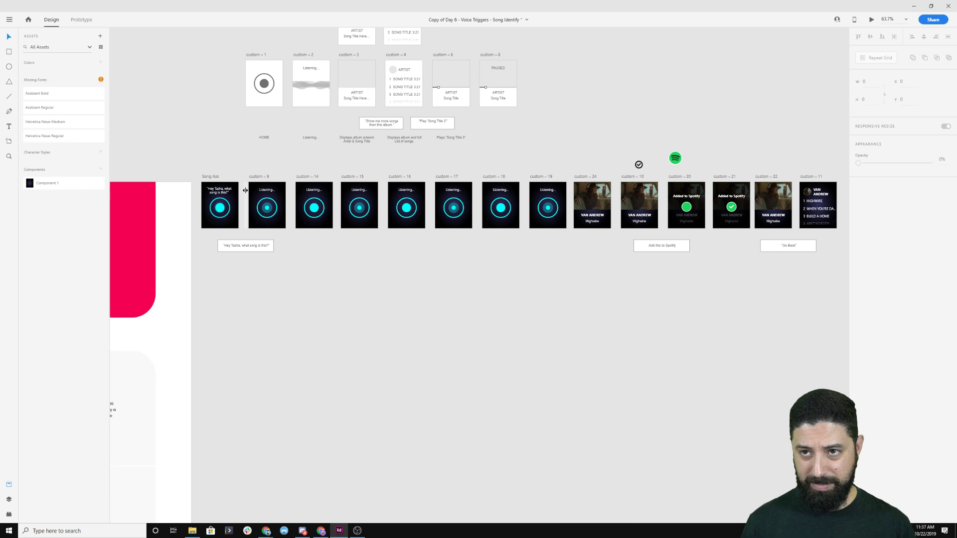
scroll(265, 173, "up", 5)
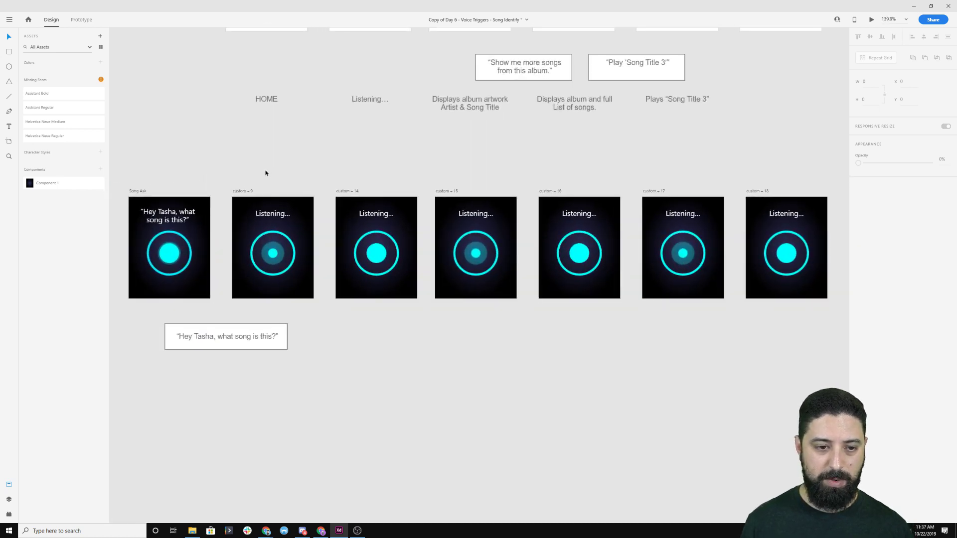
left_click_drag(244, 179, 373, 124)
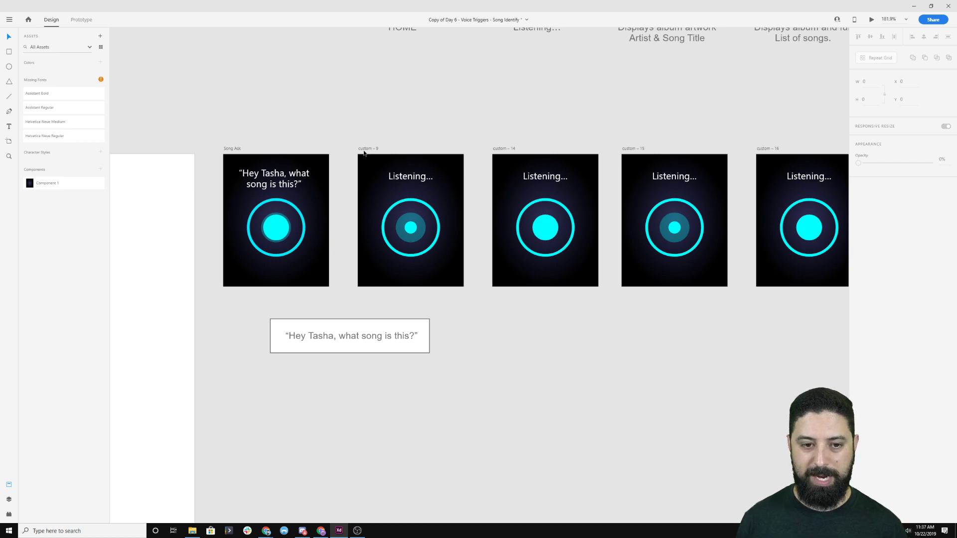
left_click_drag(526, 119, 331, 148)
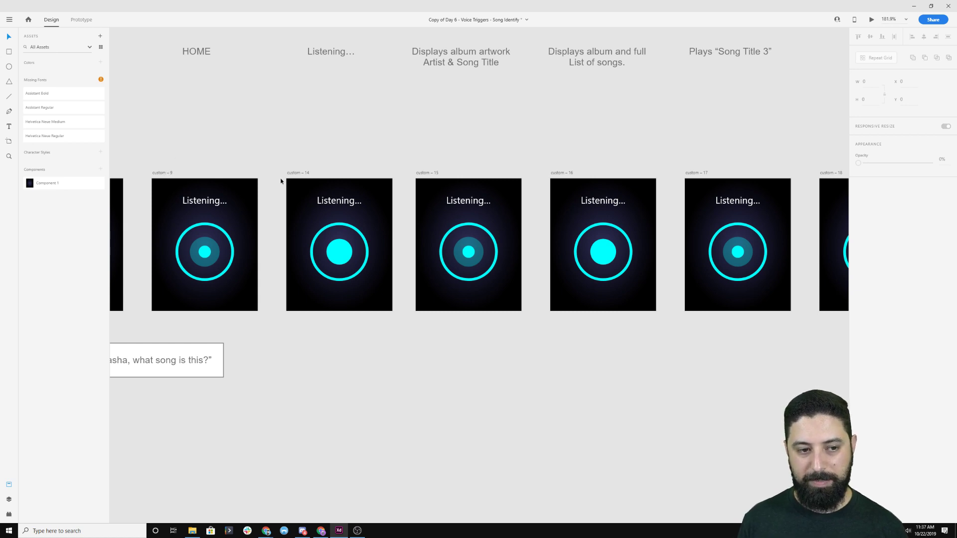
scroll(222, 176, "down", 5)
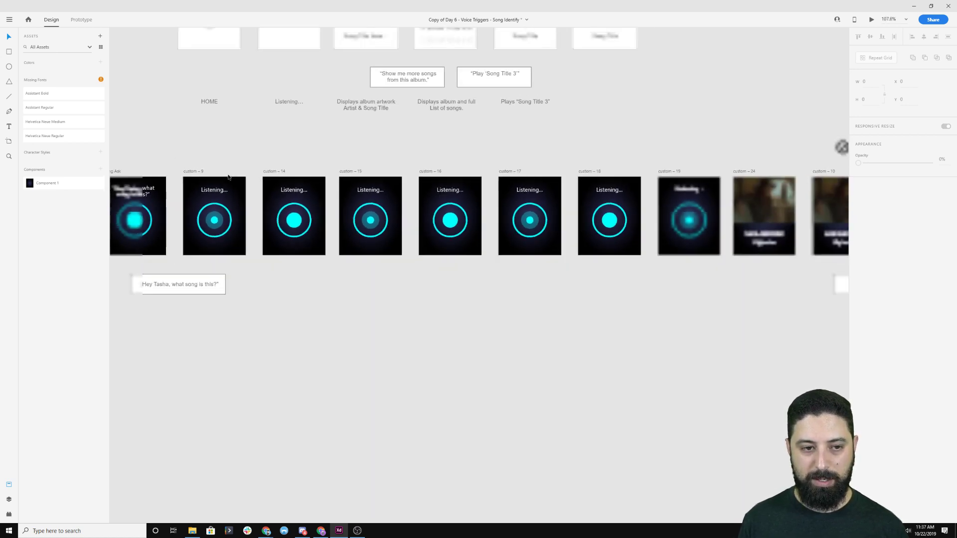
Draw a 46 × 90 red rectangle above the custom – 9 artboard and copy it above custom – 15, 17 and 19
key("r")
mouse_move(204, 125)
left_mouse_down()
mouse_move(231, 168)
mouse_move(222, 161)
left_mouse_up()
left_click(873, 224)
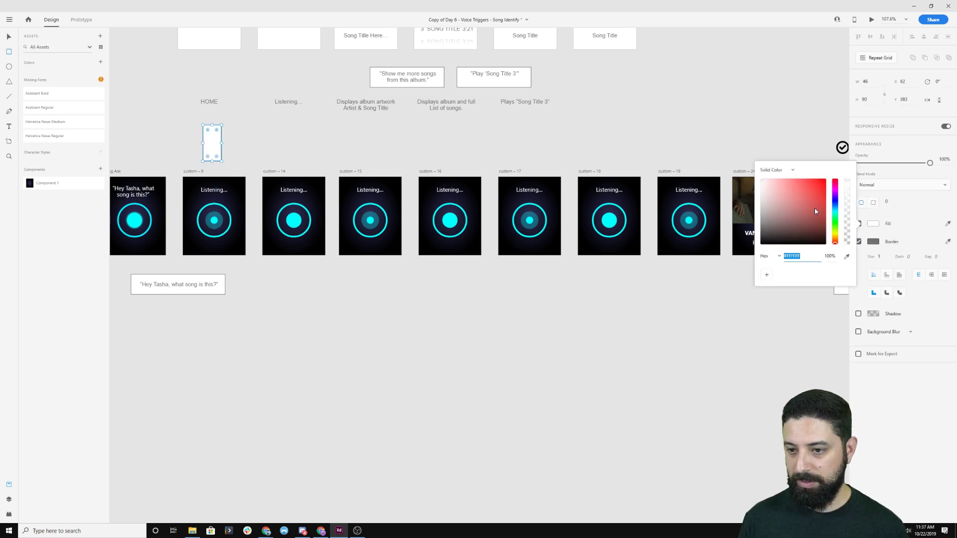
left_click_drag(815, 208, 831, 175)
left_click(404, 142)
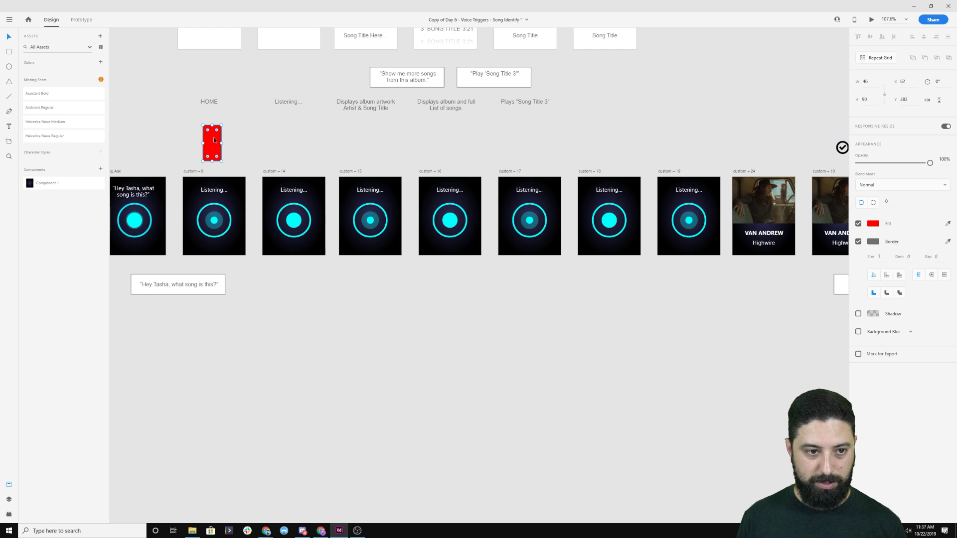
left_click_drag(213, 136, 688, 144)
left_click(708, 79)
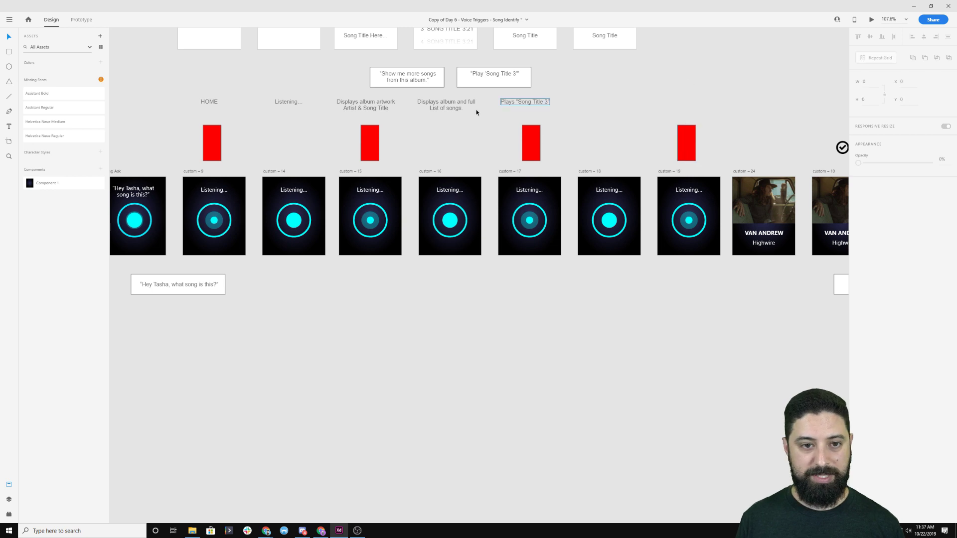
Copy a red rectangle above custom – 14, recolour it blue, and place blue copies above custom – 16 and 18
left_click(370, 145)
left_click_drag(370, 145, 293, 142)
left_click(873, 223)
left_click_drag(834, 196, 835, 202)
left_click(319, 154)
left_click_drag(299, 151, 609, 145)
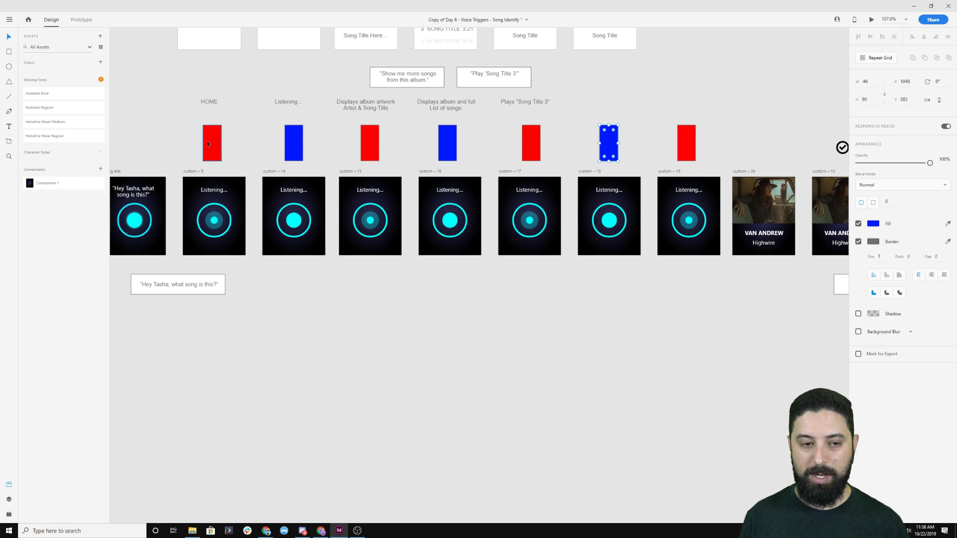
Delete all the red and blue marker rectangles above the "Listening..." artboards
left_click_drag(175, 142, 722, 161)
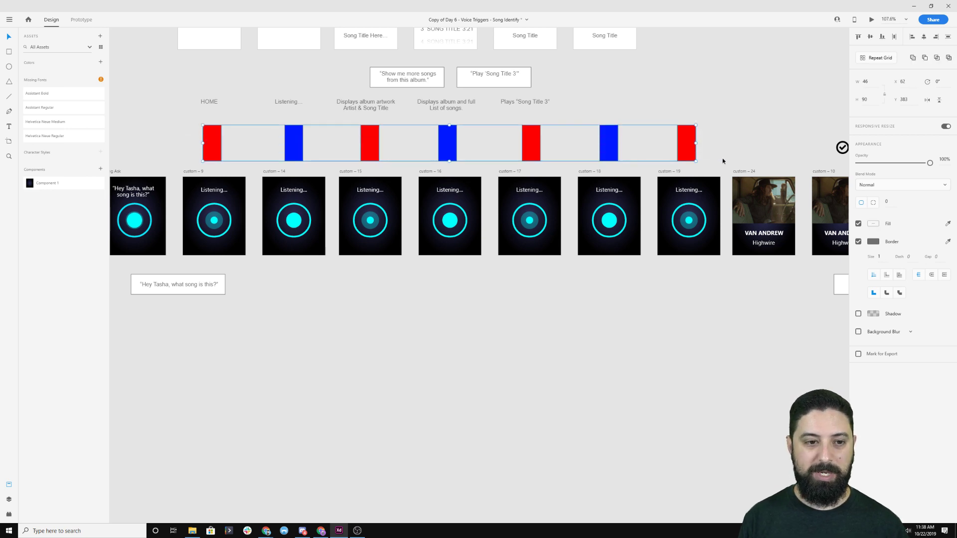
key("Delete")
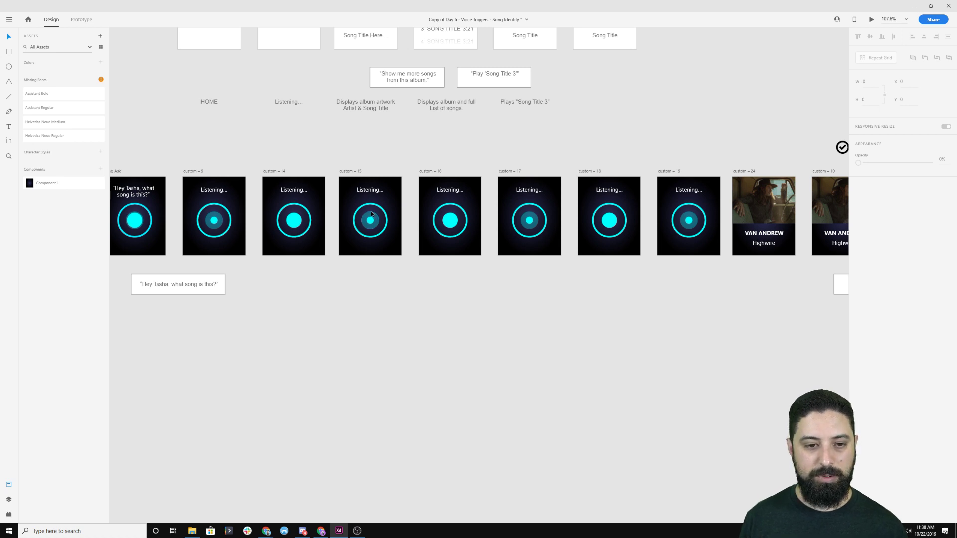
Examine the blue "Listening..." phone screen among the reference images in the challenge brief
left_click_drag(224, 160, 493, 120)
scroll(369, 355, "down", 4)
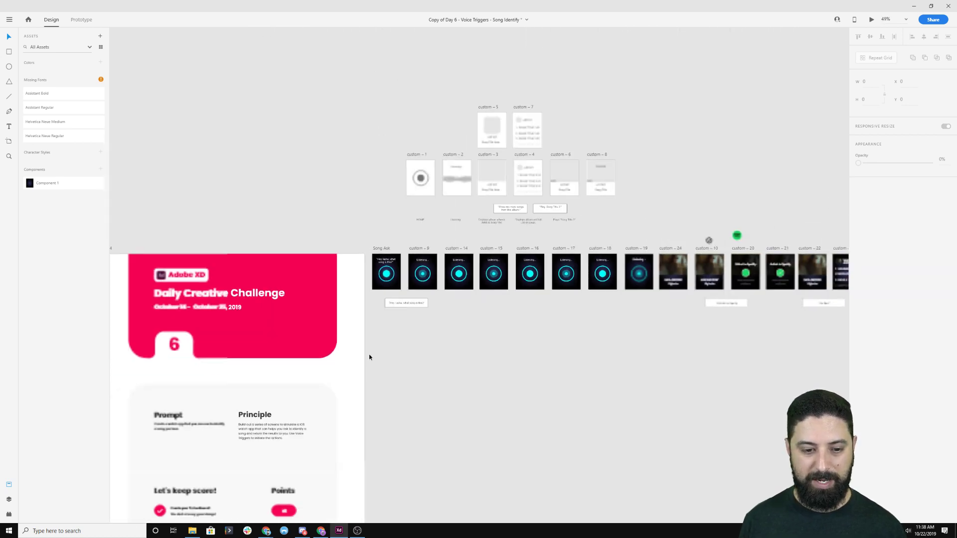
left_click_drag(316, 461, 496, 135)
left_click_drag(482, 414, 499, 147)
scroll(389, 329, "up", 5)
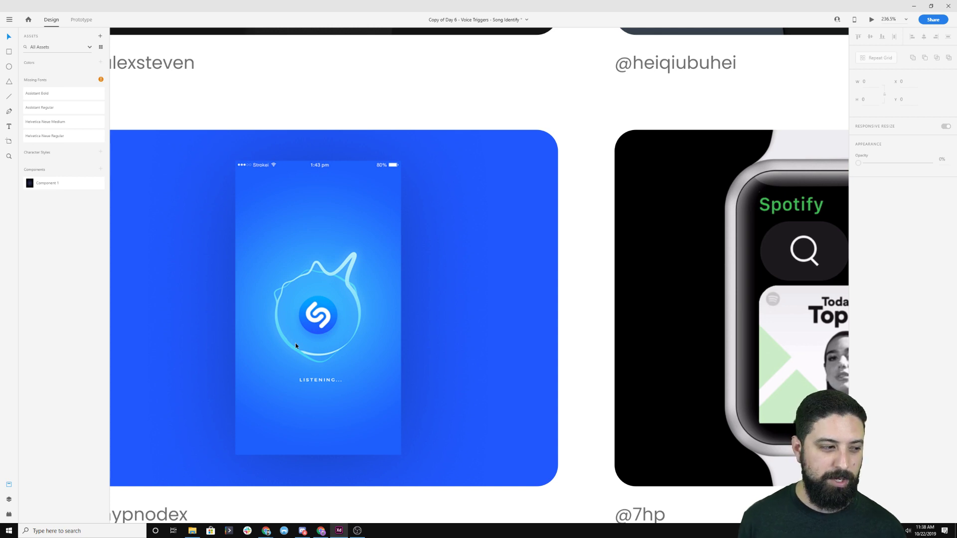
scroll(465, 168, "down", 5)
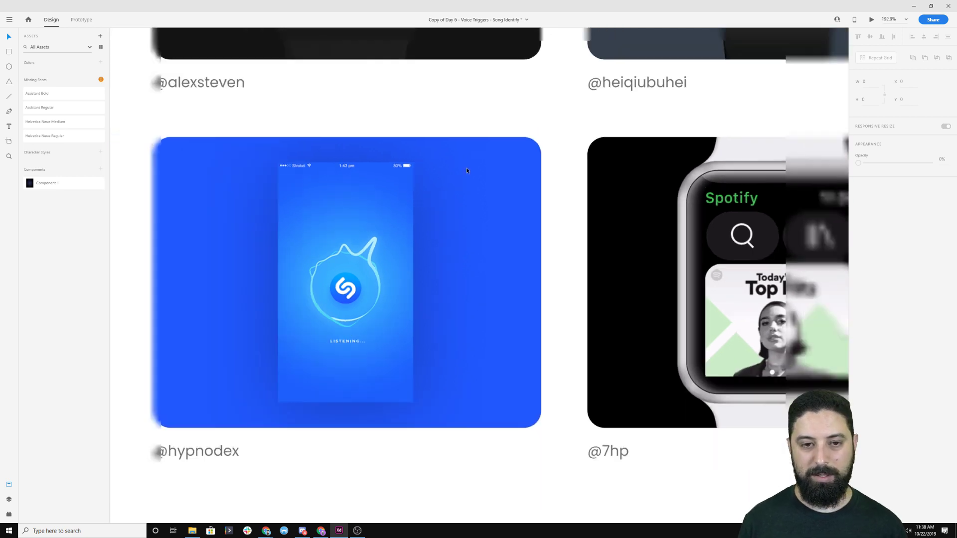
left_click_drag(663, 110, 500, 325)
left_click_drag(555, 178, 469, 347)
left_click_drag(500, 154, 469, 309)
left_click_drag(450, 258, 404, 320)
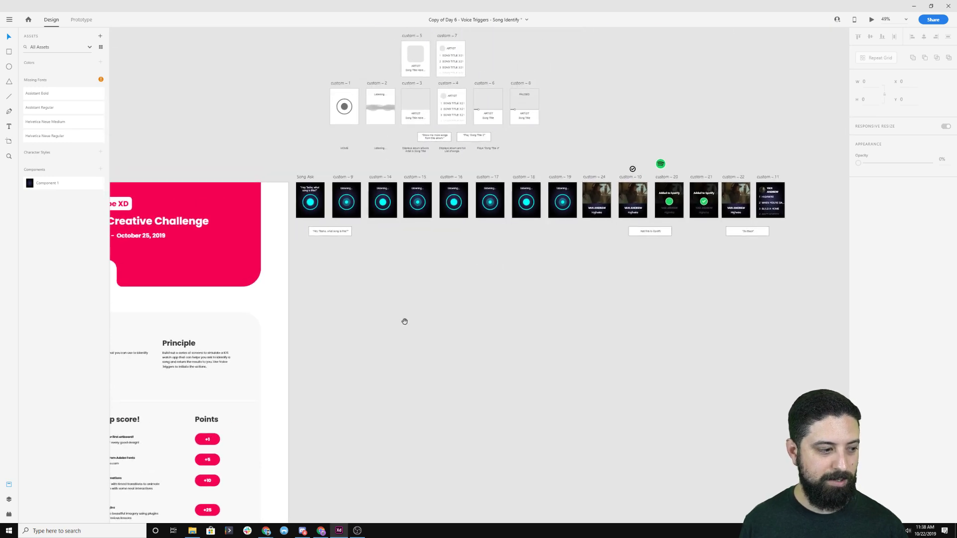
Review the sequence of "Listening..." watch artboards up to custom – 19 and the song result screens that follow
scroll(451, 223, "up", 4)
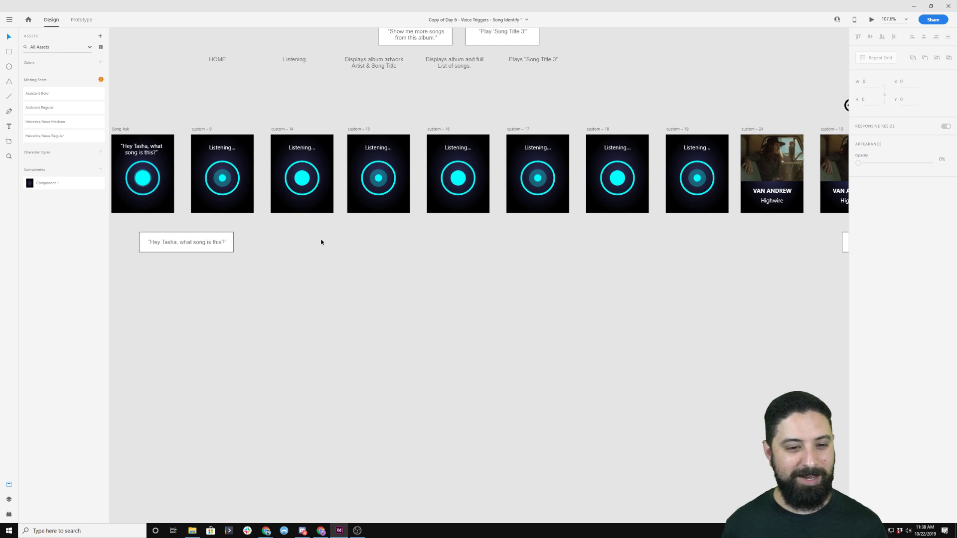
left_click_drag(327, 242, 359, 305)
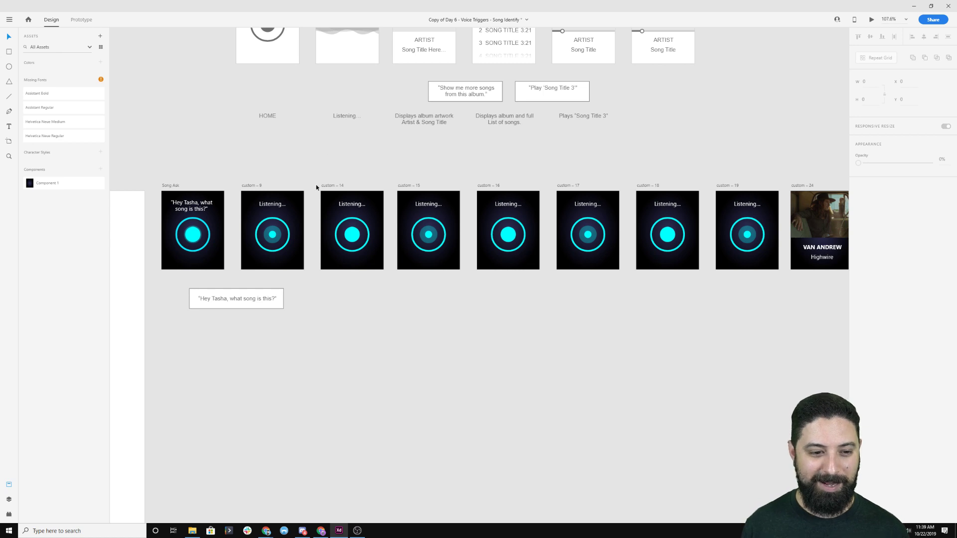
left_click_drag(645, 176, 429, 175)
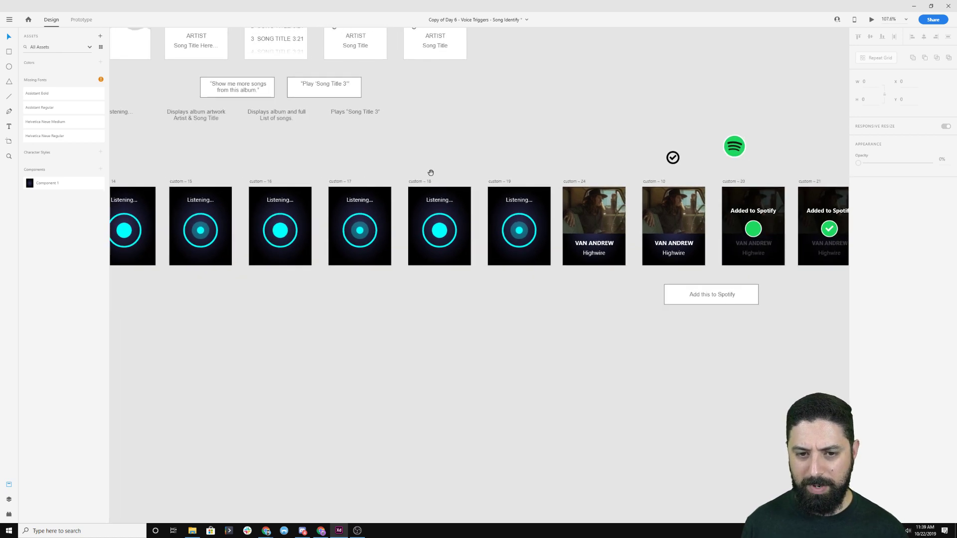
left_click_drag(535, 183, 420, 191)
left_click(387, 189)
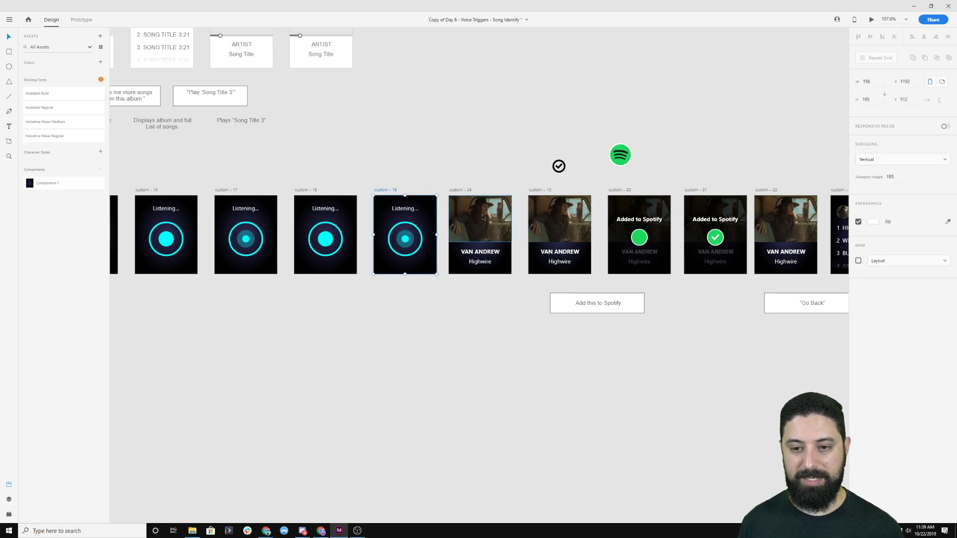
left_click_drag(247, 171, 527, 160)
scroll(263, 156, "left", 5)
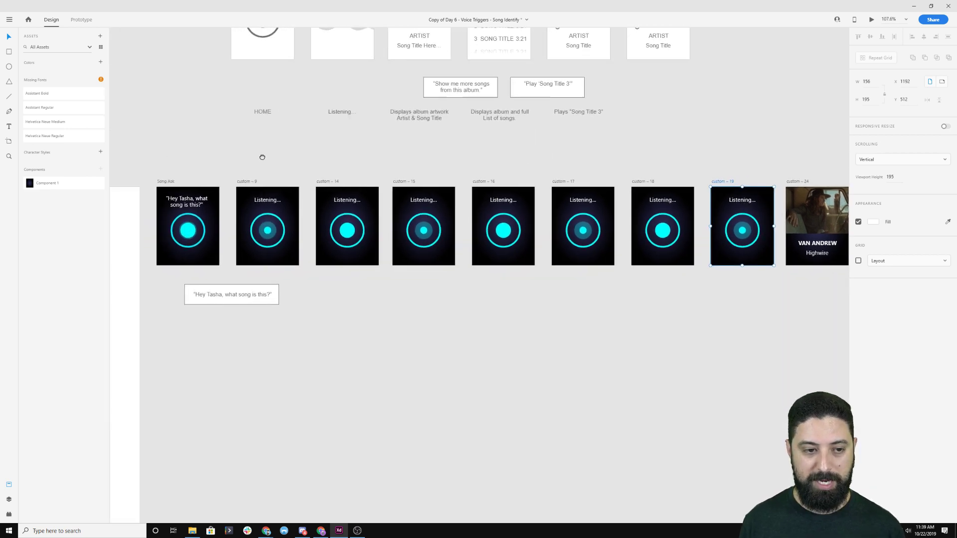
Inspect the Song Ask artboard's voice trigger and spoken command in Prototype mode
scroll(336, 171, "up", 5)
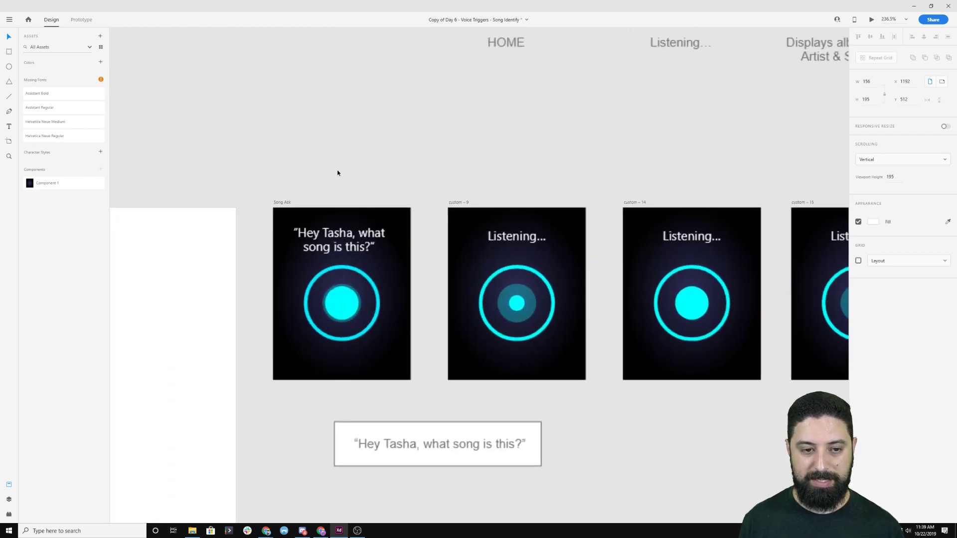
left_click(287, 204)
left_click(84, 22)
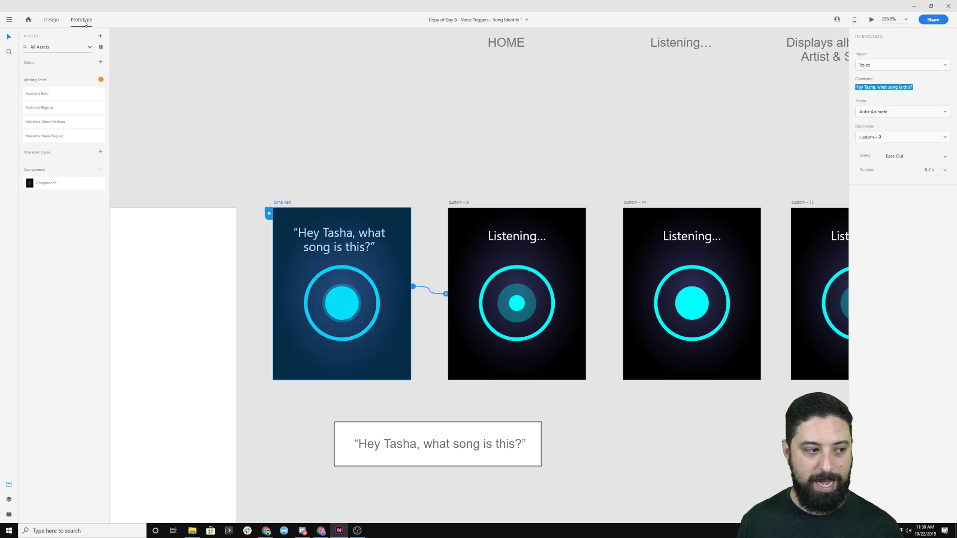
scroll(281, 227, "down", 1)
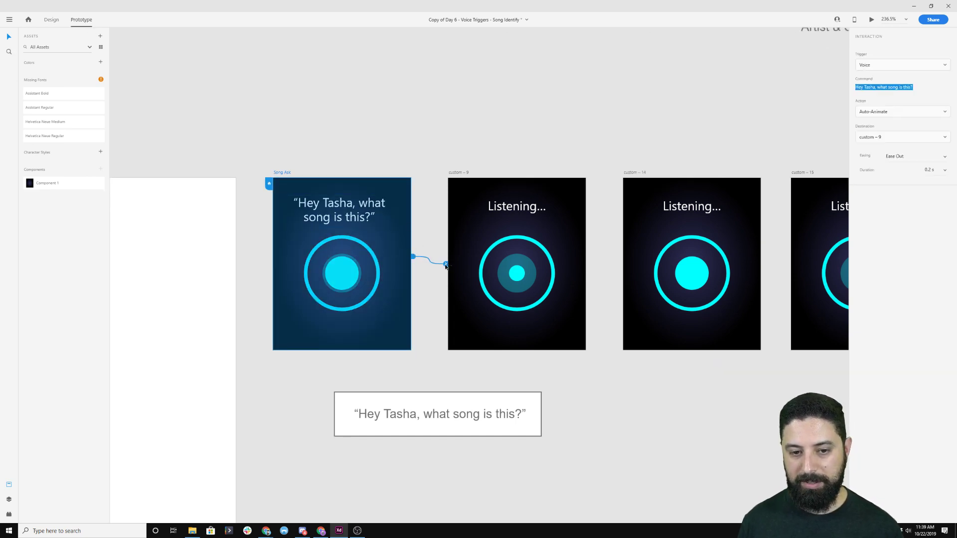
left_click(883, 88)
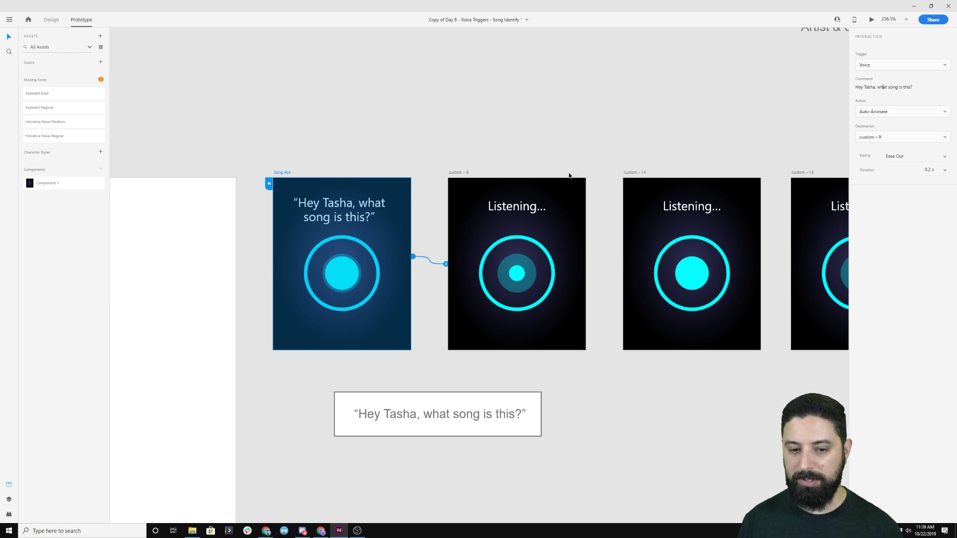
Inspect the prototype interactions of the "Listening..." artboards from custom – 9 through custom – 16 one after another
left_click(468, 170)
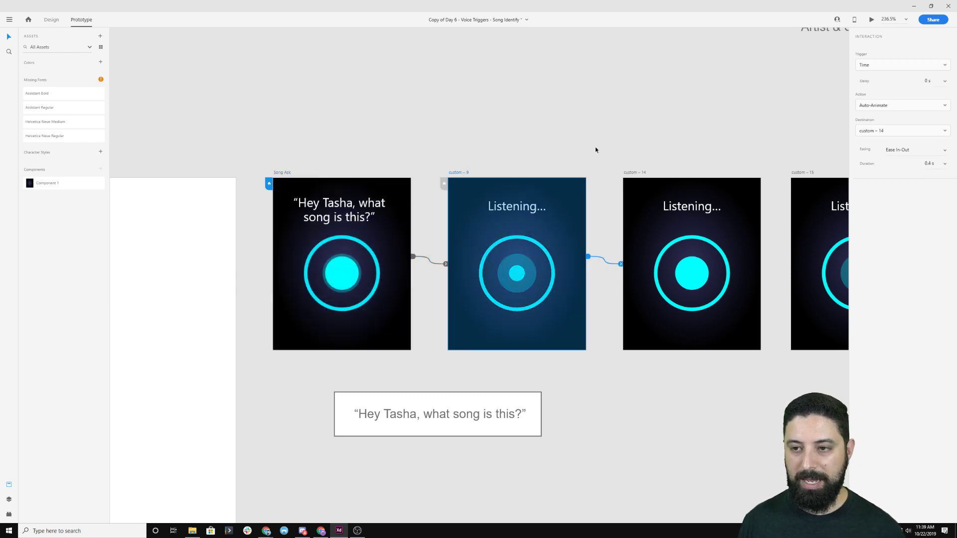
left_click_drag(730, 119, 490, 110)
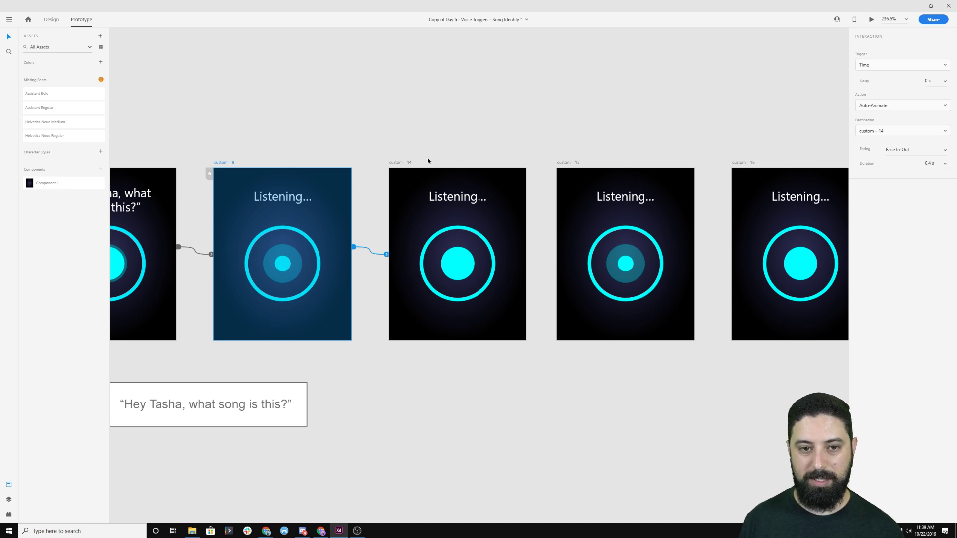
left_click(399, 164)
left_click_drag(659, 138, 465, 134)
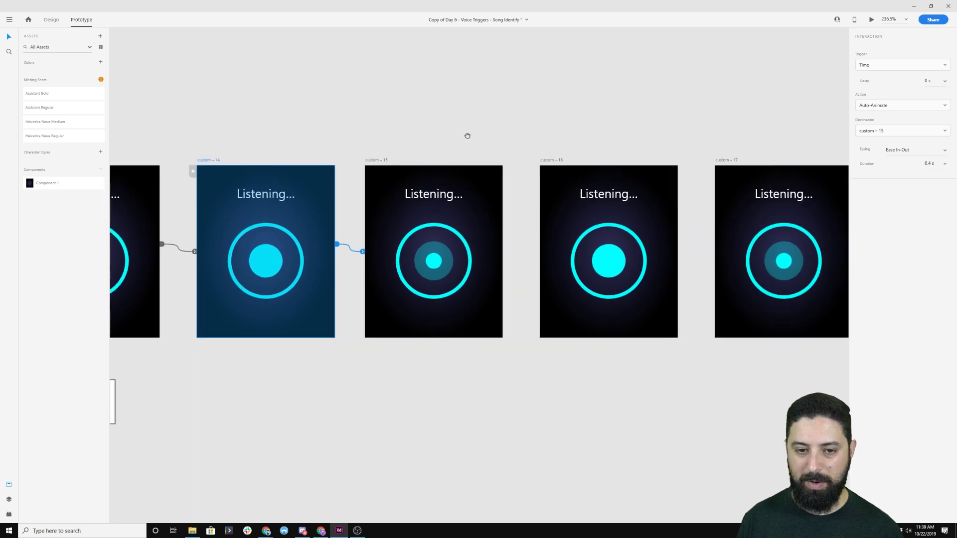
left_click(383, 163)
left_click_drag(621, 139, 459, 143)
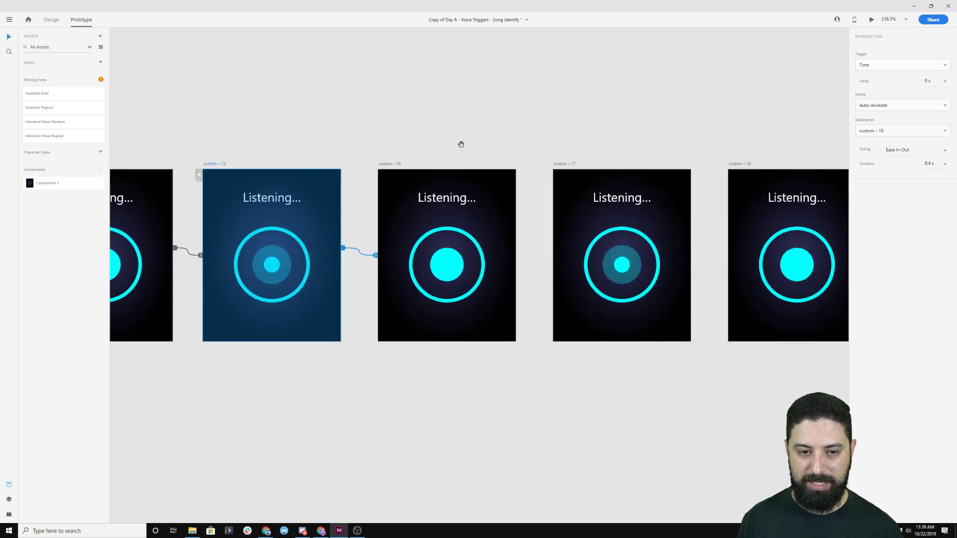
left_click(386, 164)
left_click_drag(589, 158, 466, 154)
left_click(459, 165)
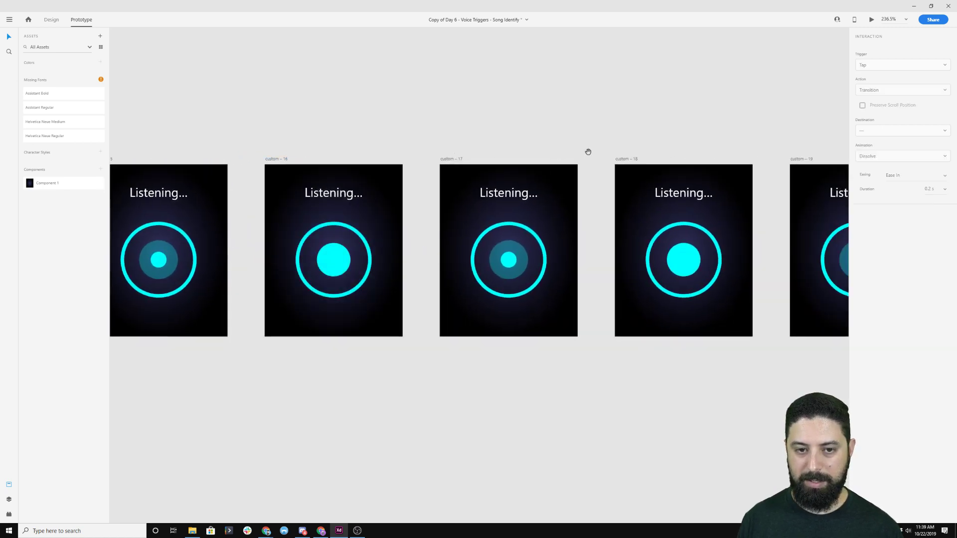
Inspect the interaction that links custom – 19, the last "Listening..." artboard, to the song result screen
left_click_drag(588, 152, 389, 144)
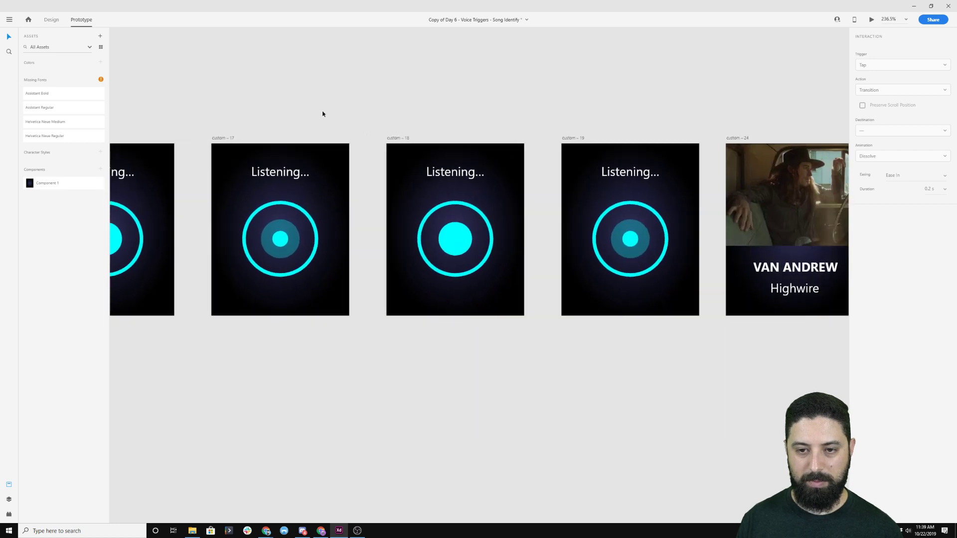
left_click_drag(259, 113, 337, 114)
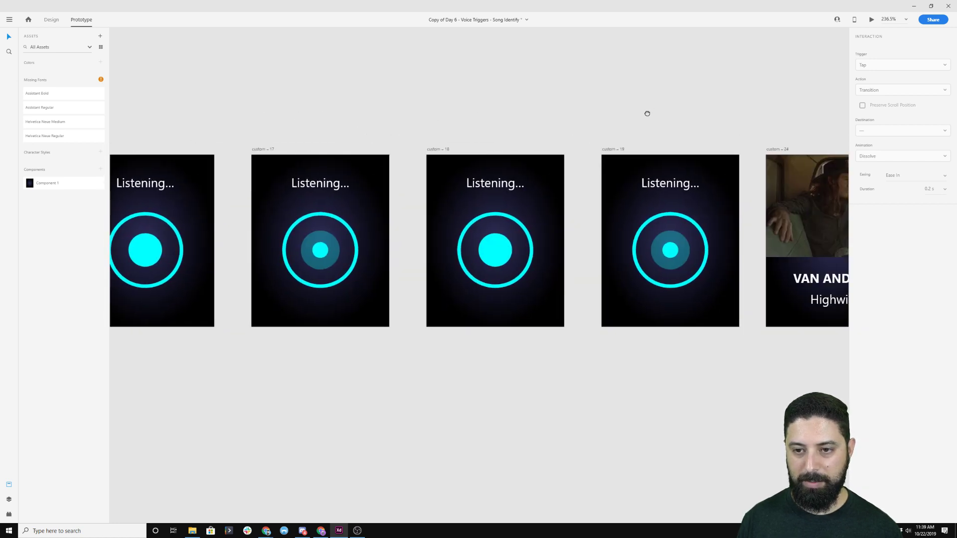
left_click_drag(647, 114, 341, 110)
left_click(308, 146)
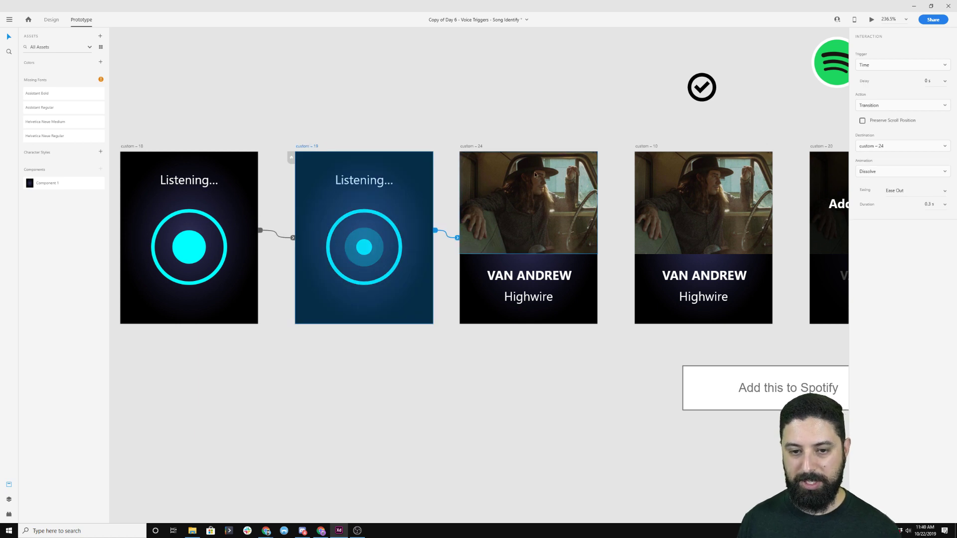
Inspect the voice interactions of the two song result artboards, custom – 24 and custom – 10
left_click(470, 146)
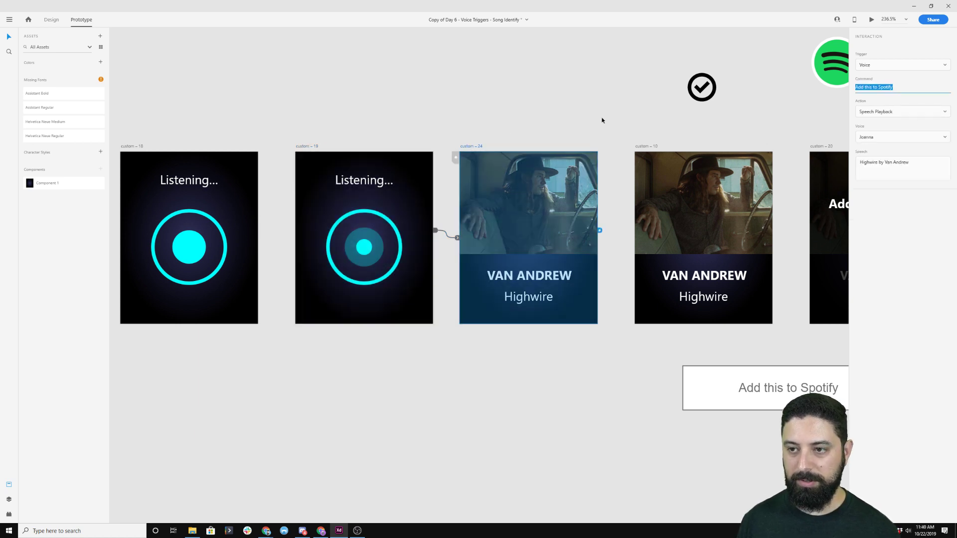
left_click(555, 117)
key("ctrl+z")
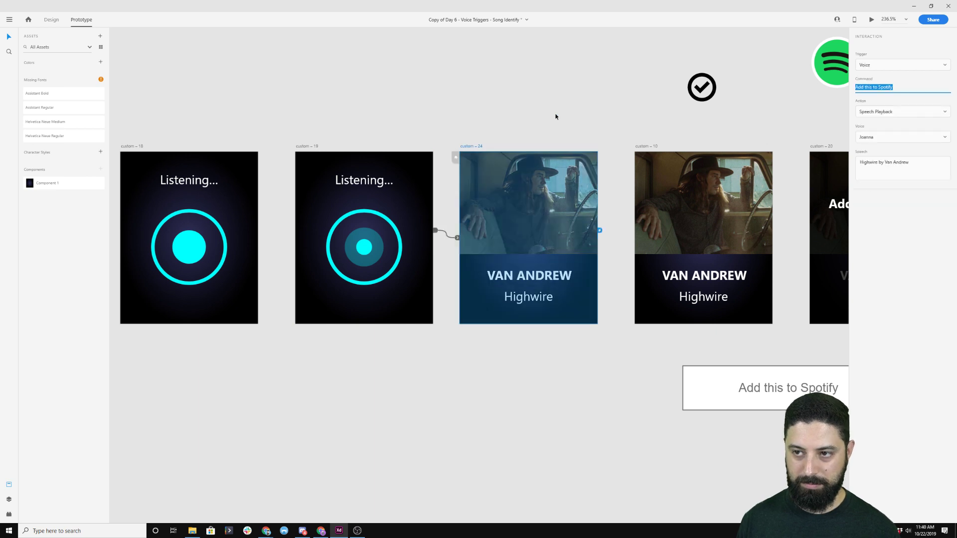
left_click(468, 148)
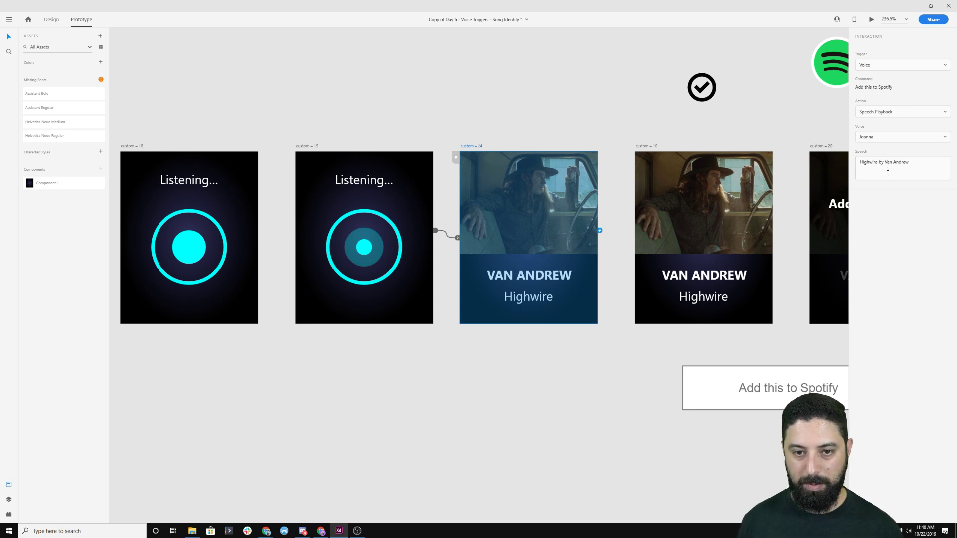
left_click(650, 146)
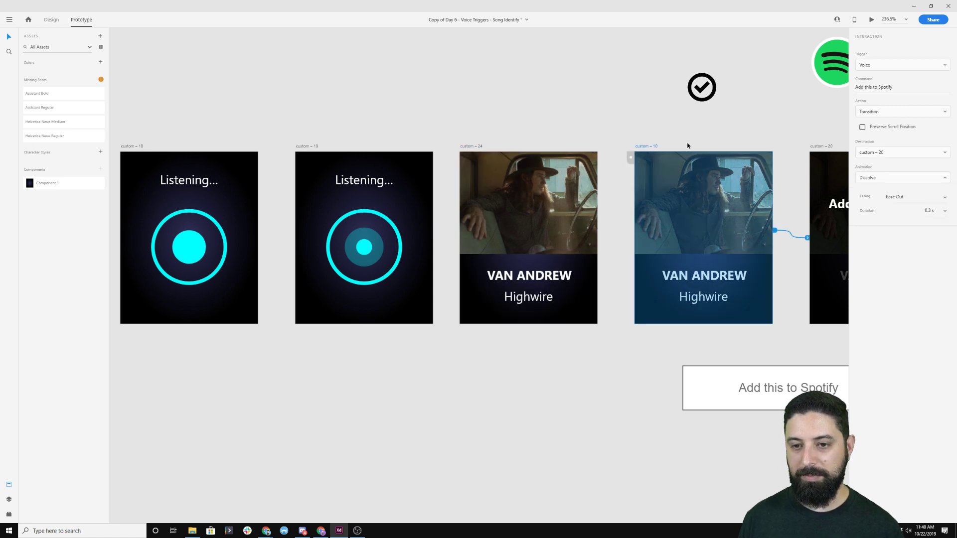
left_click_drag(765, 131, 412, 143)
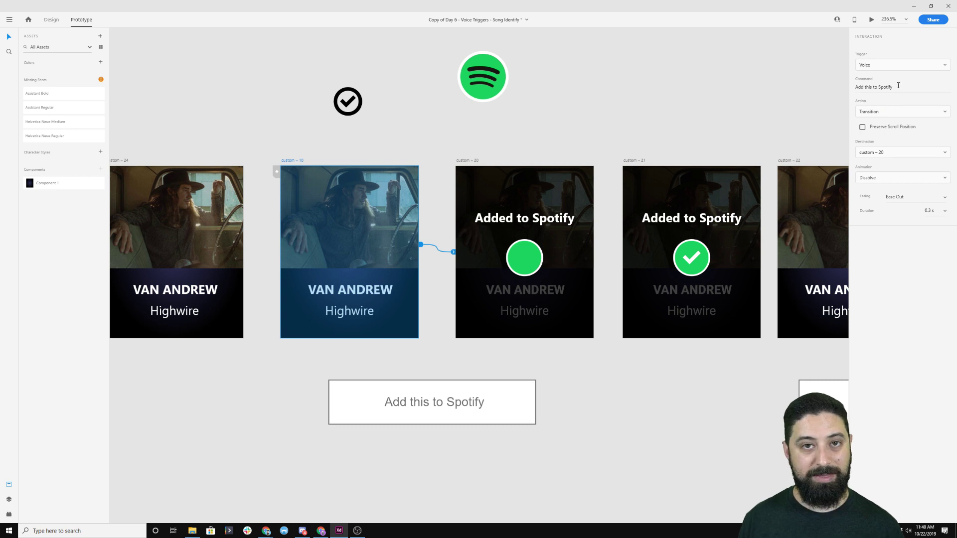
Inspect custom – 20's interaction and compare the checkmark elements on the two "Added to Spotify" artboards
left_click(472, 161)
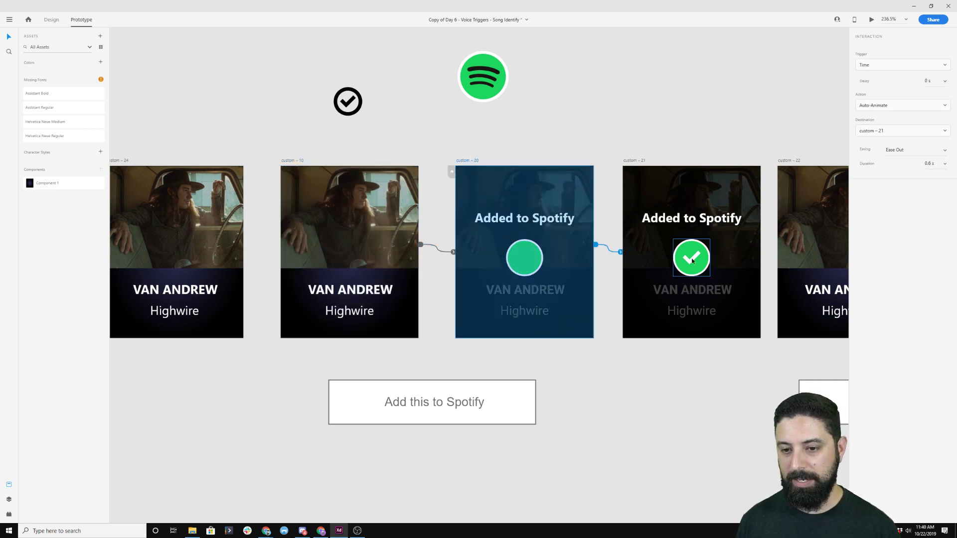
left_click(704, 247)
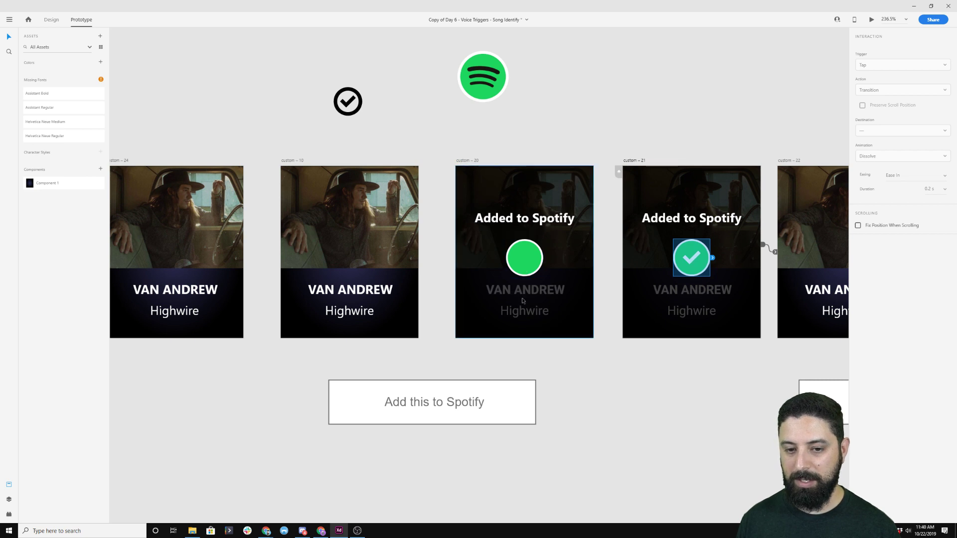
left_click(525, 278)
left_click(536, 251)
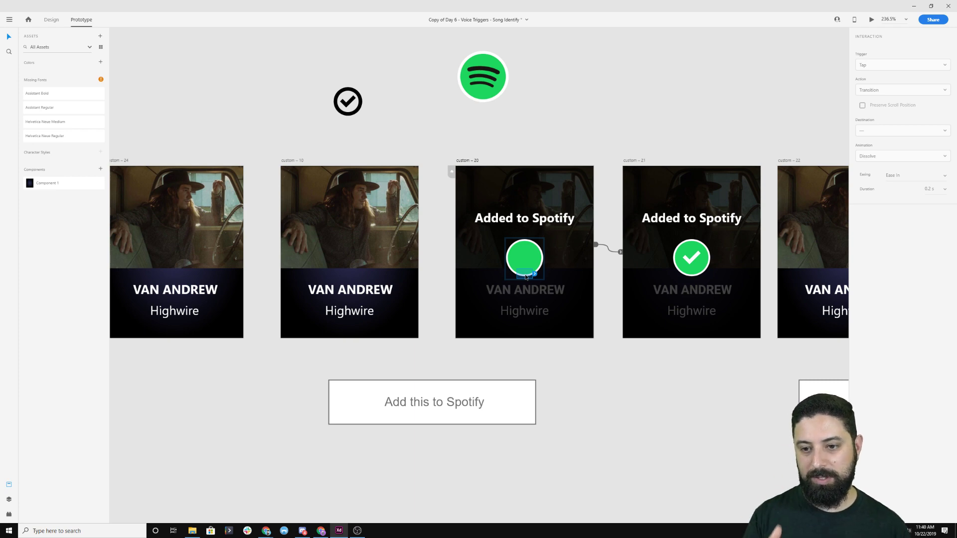
left_click(575, 136)
Preview the voice-triggered prototype starting from the Song Ask artboard
scroll(550, 143, "down", 5)
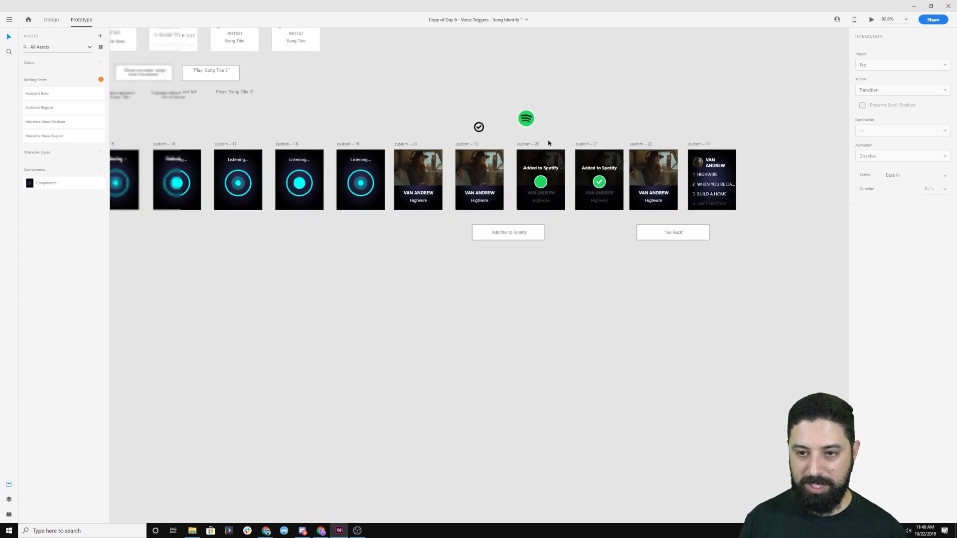
left_click_drag(276, 146, 597, 148)
left_click_drag(406, 153, 531, 155)
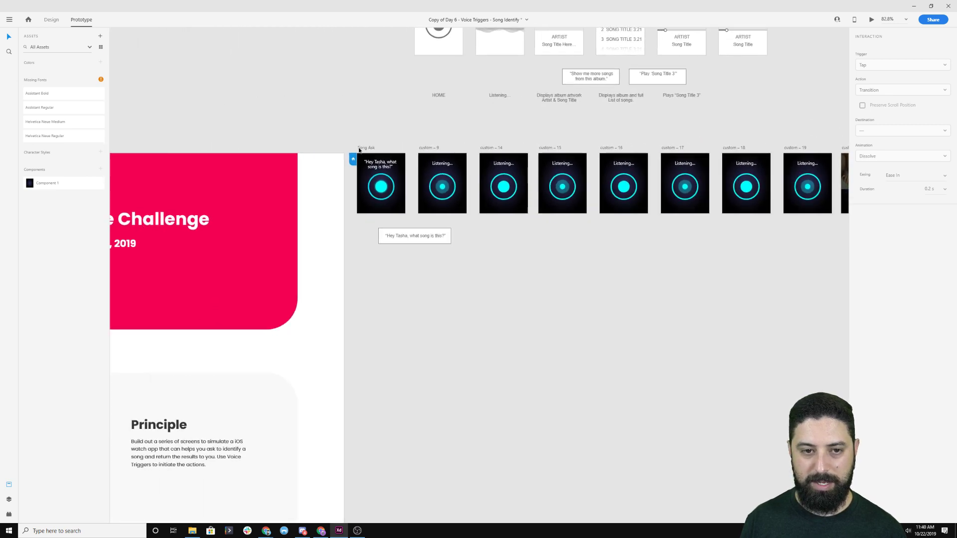
left_click(383, 149)
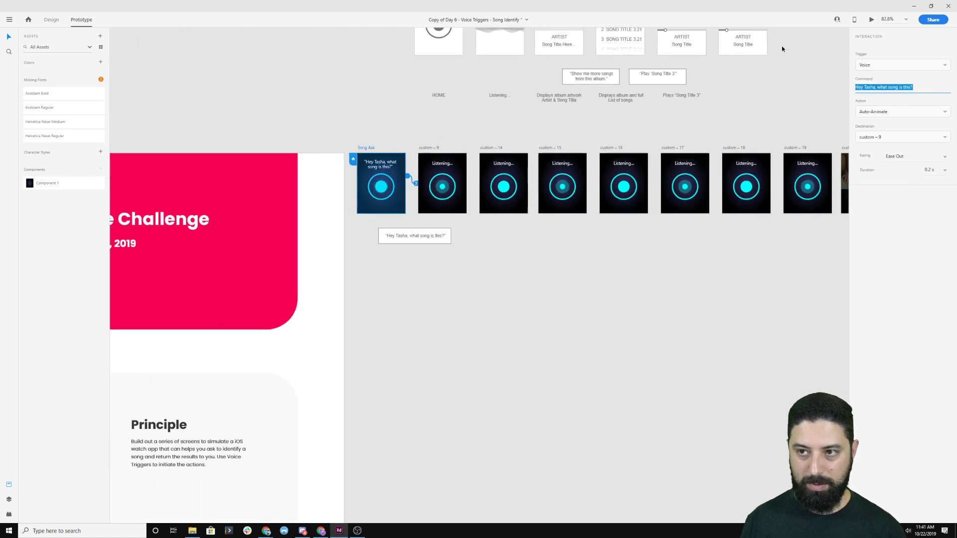
left_click(872, 19)
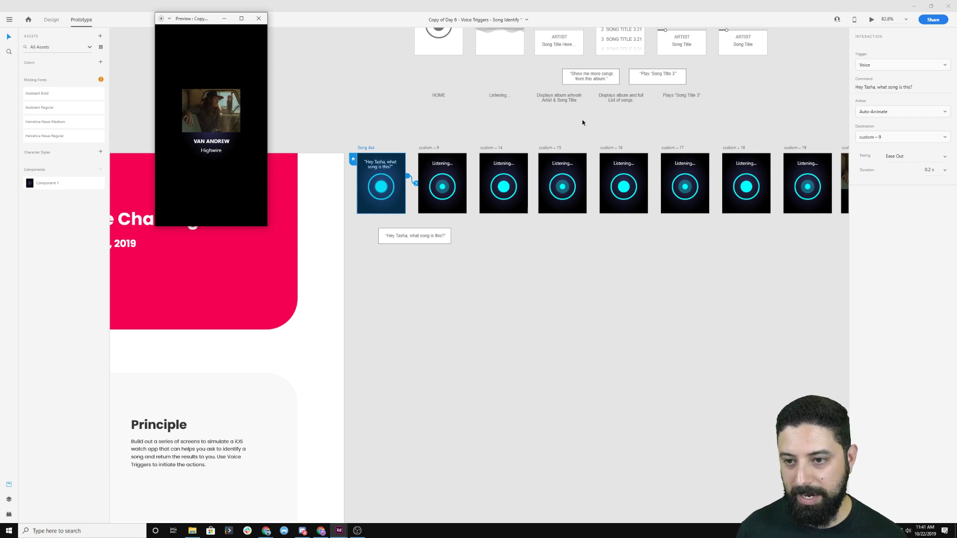
Bring the running prototype preview back to the front, check the song result screen in it, and close it
left_click(633, 120)
left_click_drag(633, 120, 358, 141)
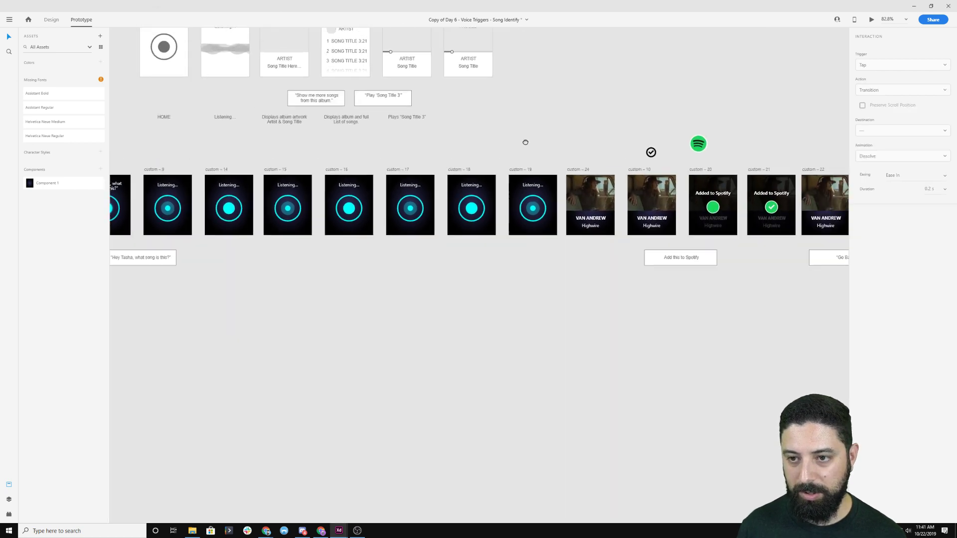
left_click_drag(525, 143, 481, 145)
mouse_move(339, 531)
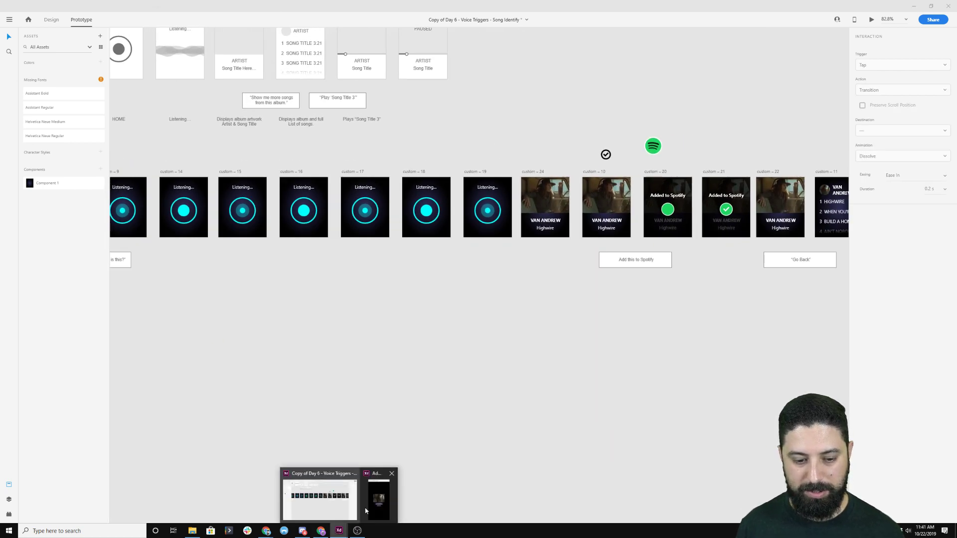
left_click(365, 511)
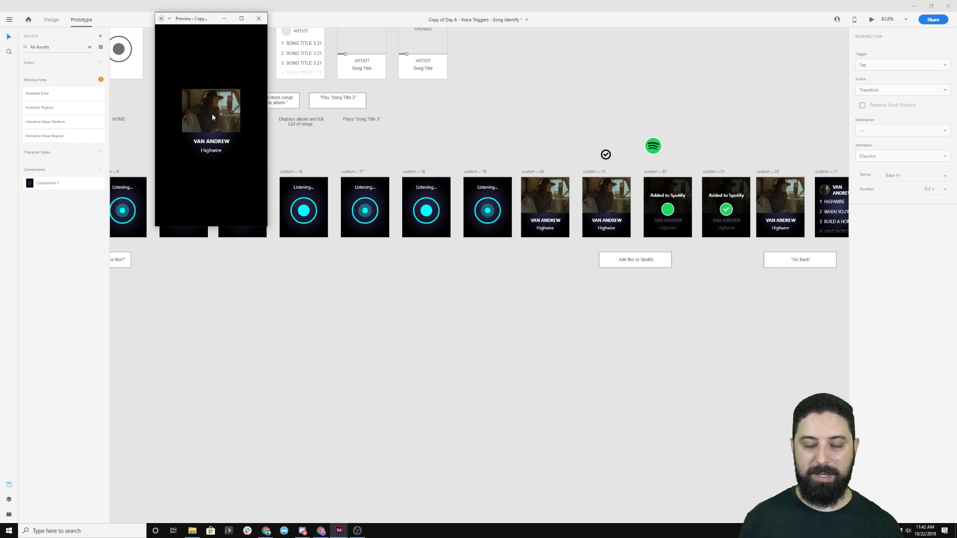
left_click(259, 20)
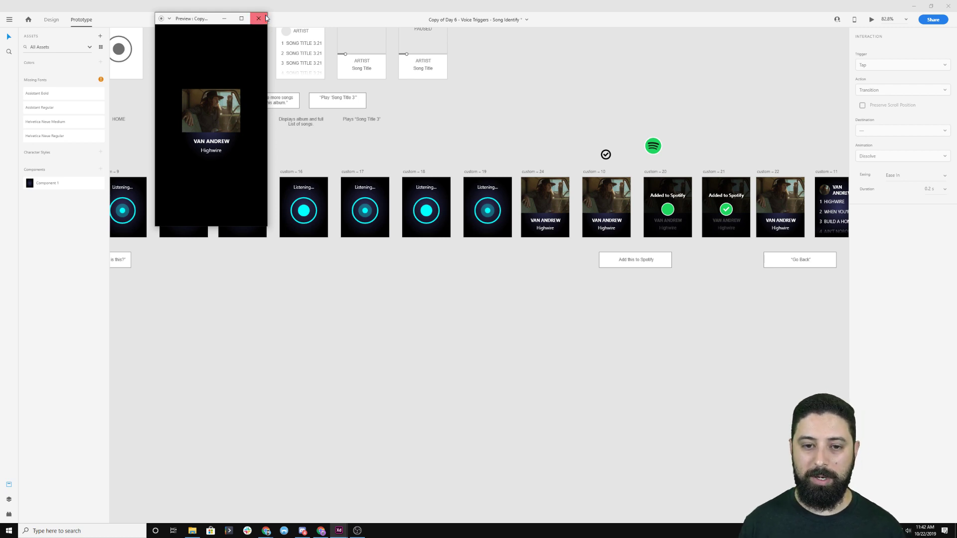
Examine the standalone checkmark icon above the song result artboards
scroll(561, 167, "up", 3)
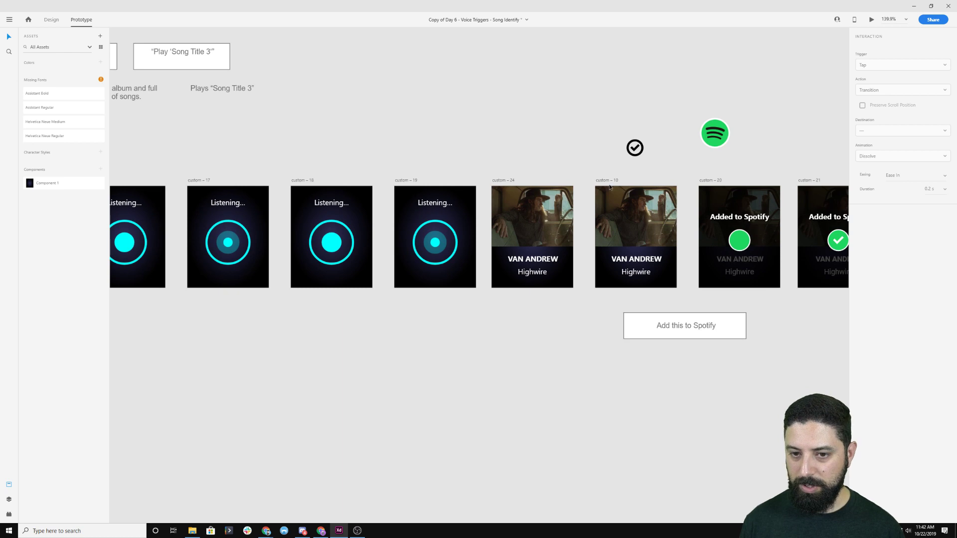
left_click(635, 147)
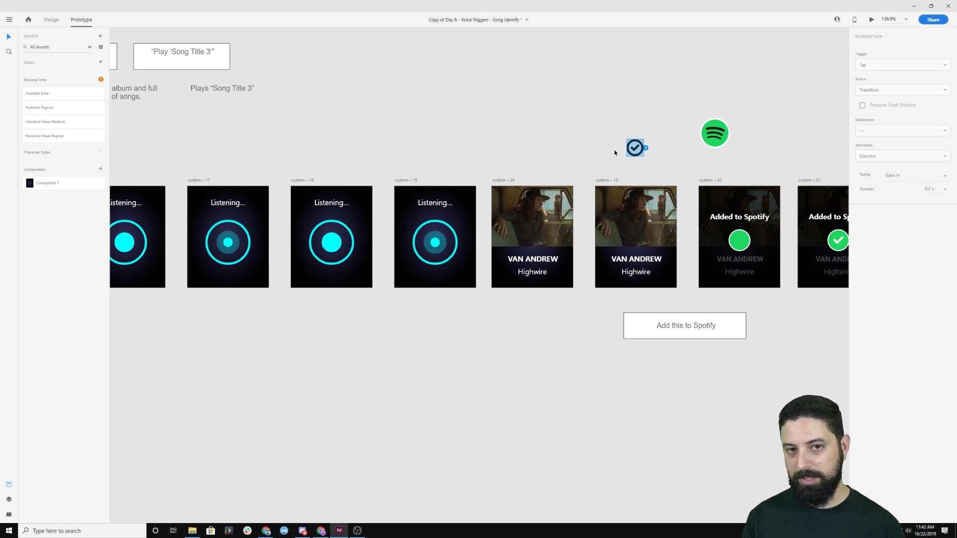
left_click(270, 152)
Duplicate the "Listening..." artboards custom – 14 and custom – 15 into the empty area below the row
scroll(268, 152, "down", 5)
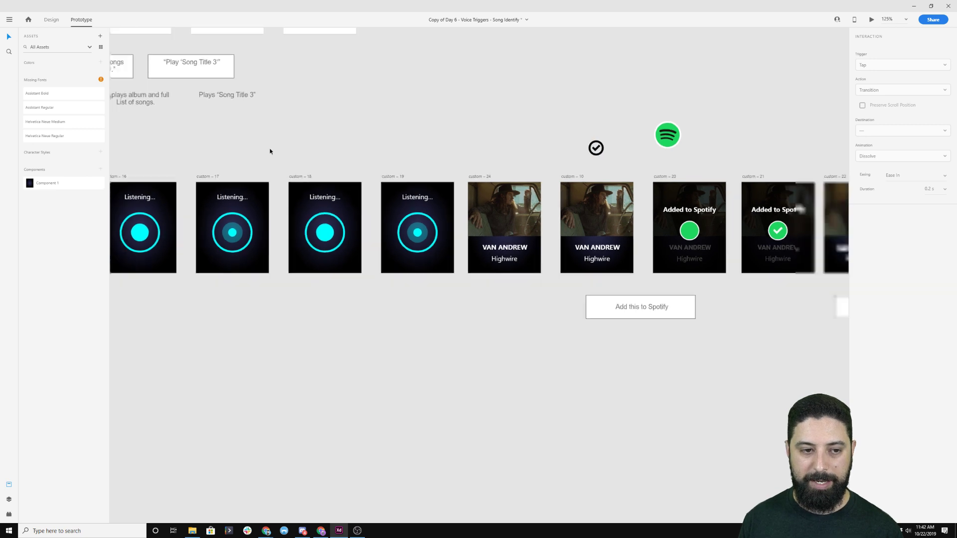
scroll(268, 152, "left", 5)
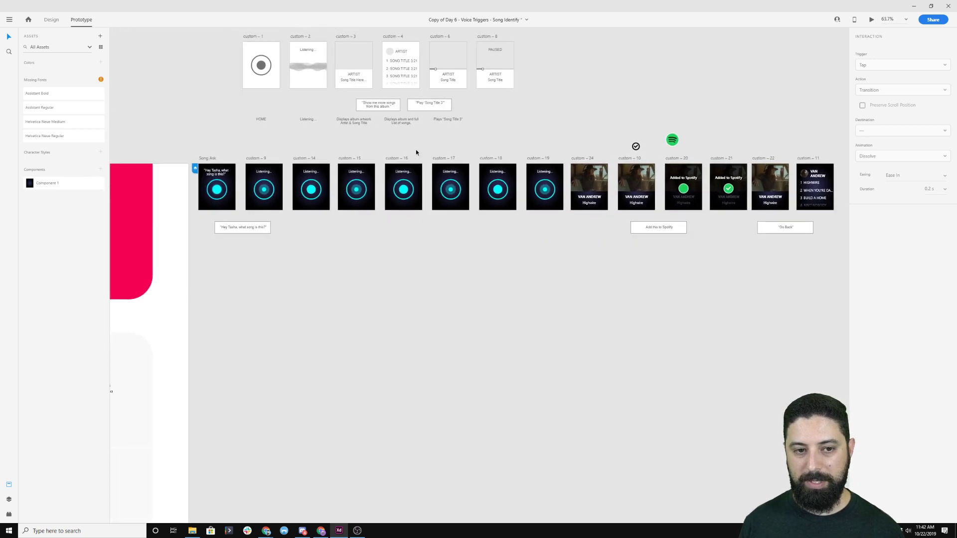
left_click(307, 159)
left_click_drag(307, 160, 307, 292)
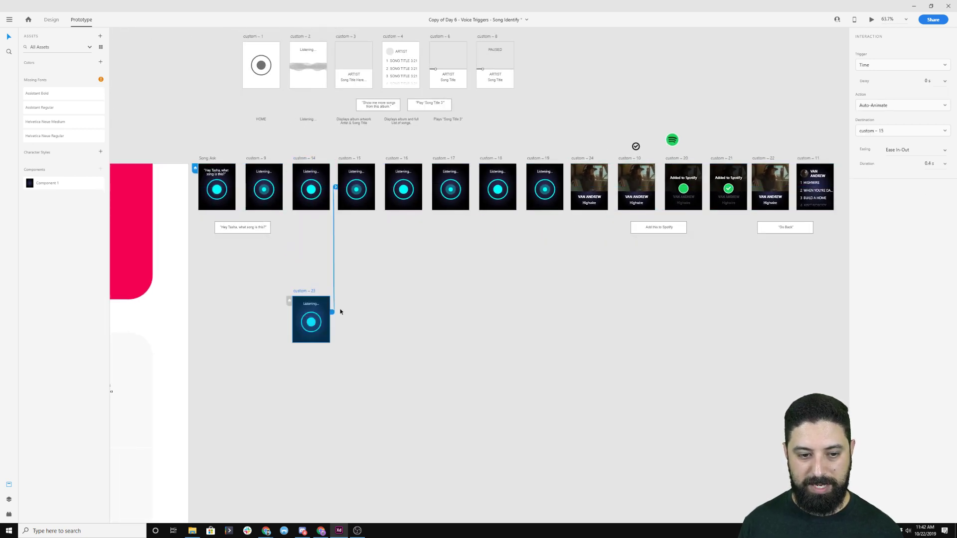
left_click(363, 161)
left_click_drag(364, 161, 363, 294)
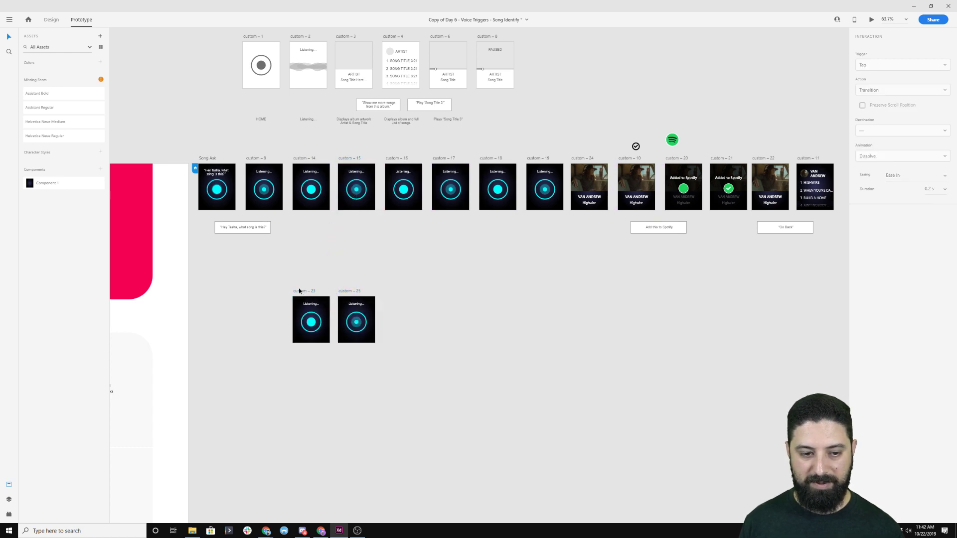
Redirect the first duplicated artboard's interaction to the second duplicate, custom – 25
left_click(301, 292)
scroll(331, 348, "up", 2)
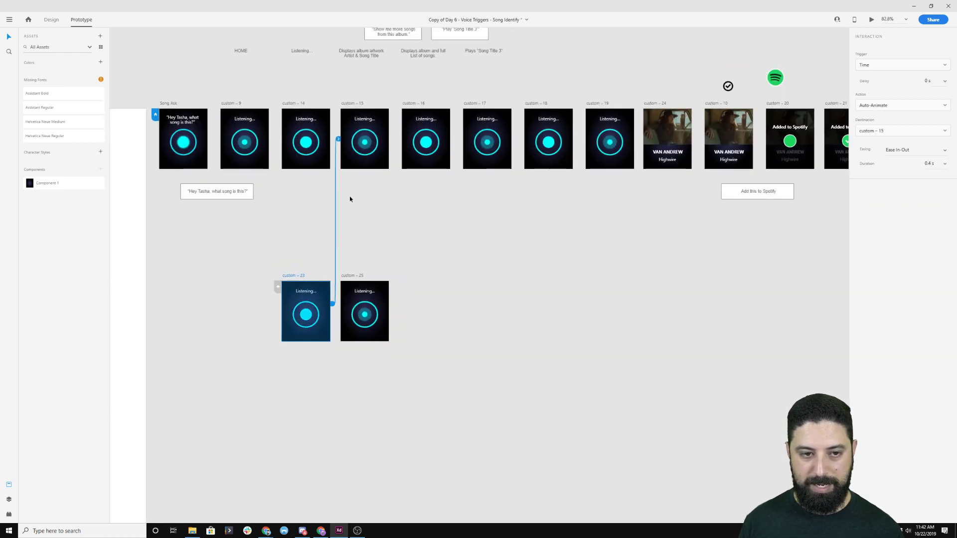
left_click_drag(340, 140, 364, 311)
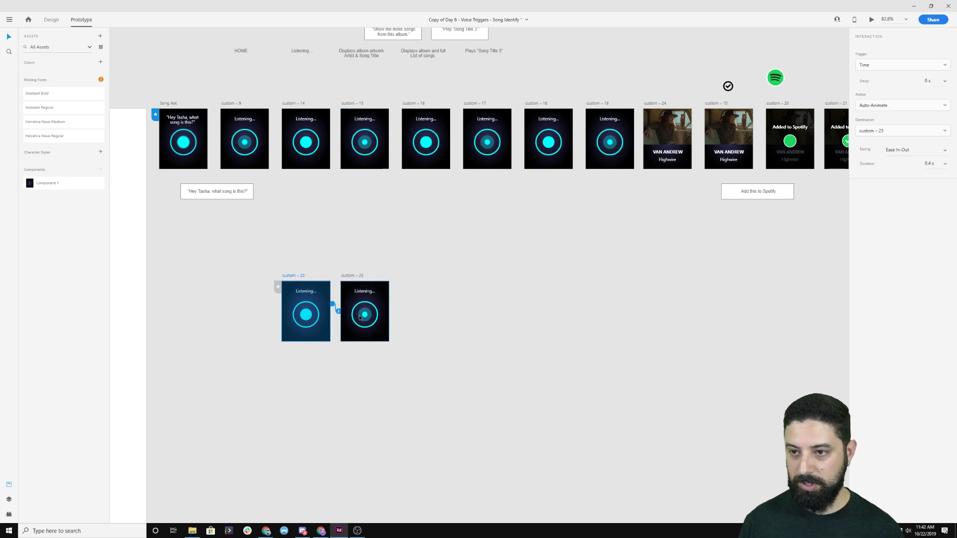
Try the Drag trigger on the first duplicate's interaction, and set it to Tap with a 1 s duration
left_click(905, 65)
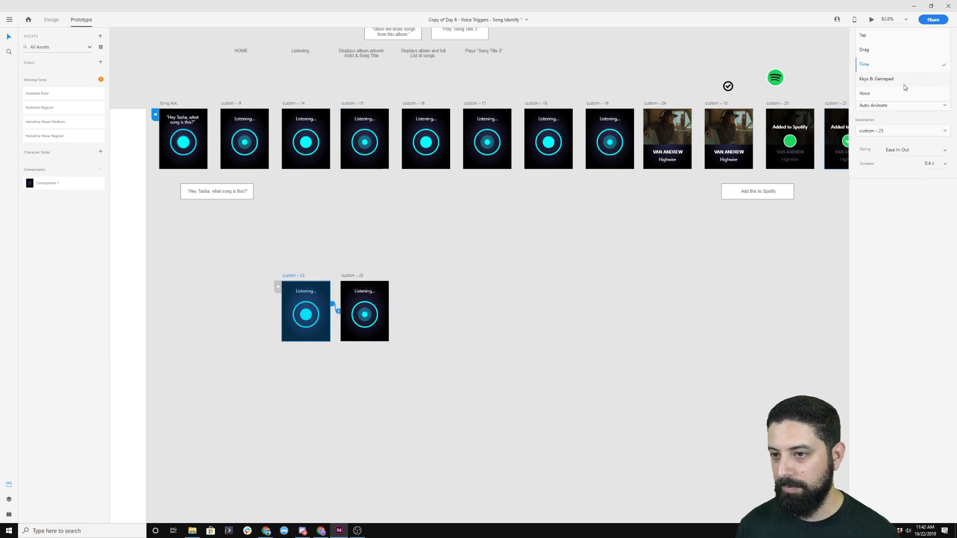
left_click(883, 50)
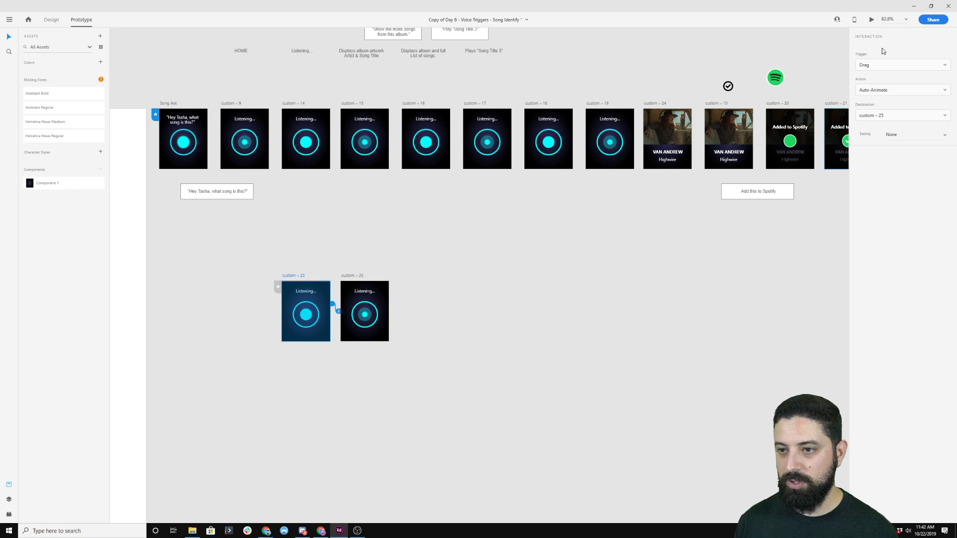
left_click(887, 62)
left_click(885, 50)
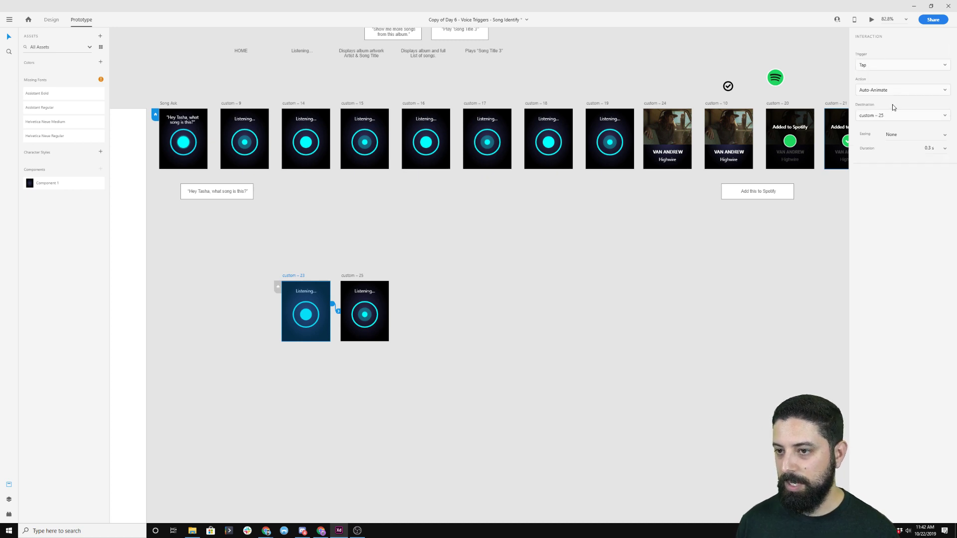
left_click(945, 149)
left_click(930, 177)
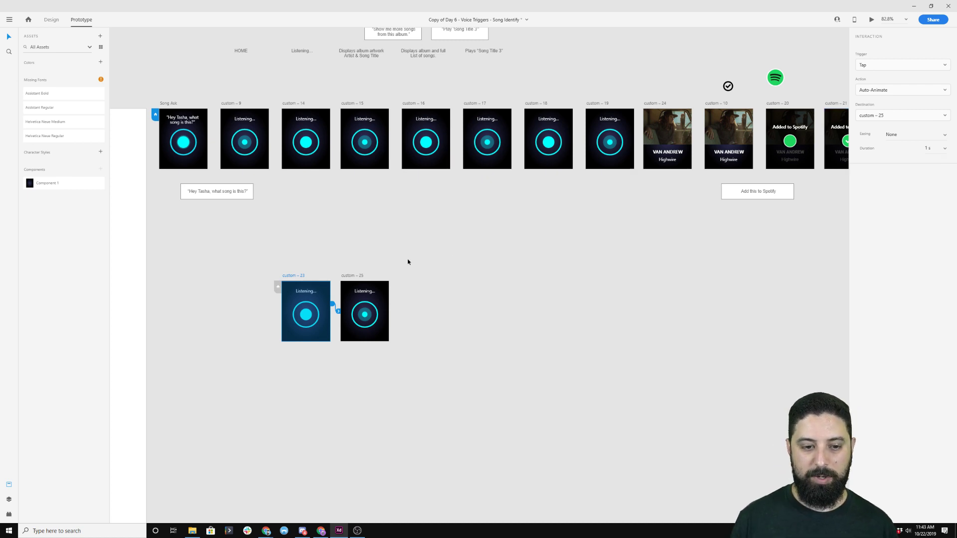
Delete the two duplicated "Listening..." artboards below the row
left_click(371, 294)
left_click_drag(400, 139, 475, 315)
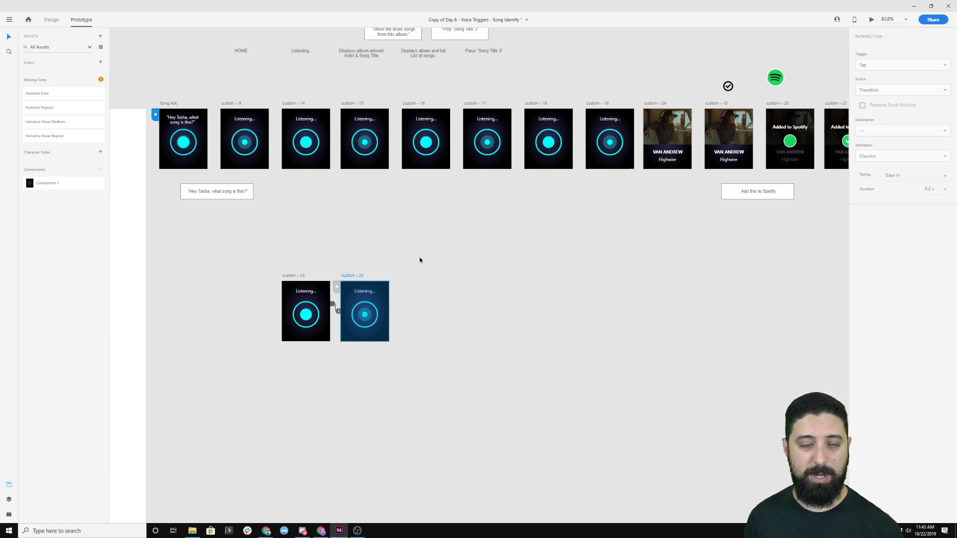
left_click_drag(254, 258, 425, 387)
key("Delete")
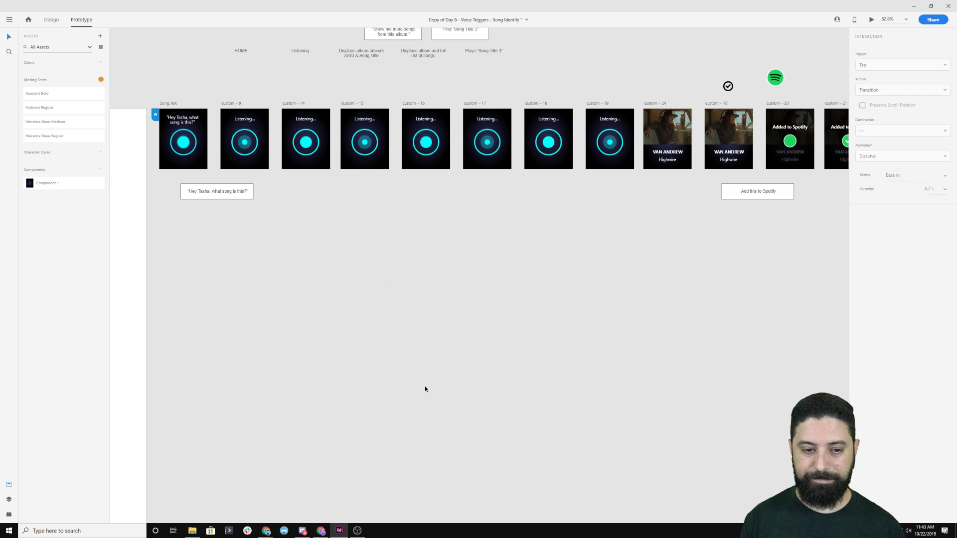
Set the voice command of song result artboard custom – 10 to "Add this to Spotify"
left_click_drag(713, 195, 443, 320)
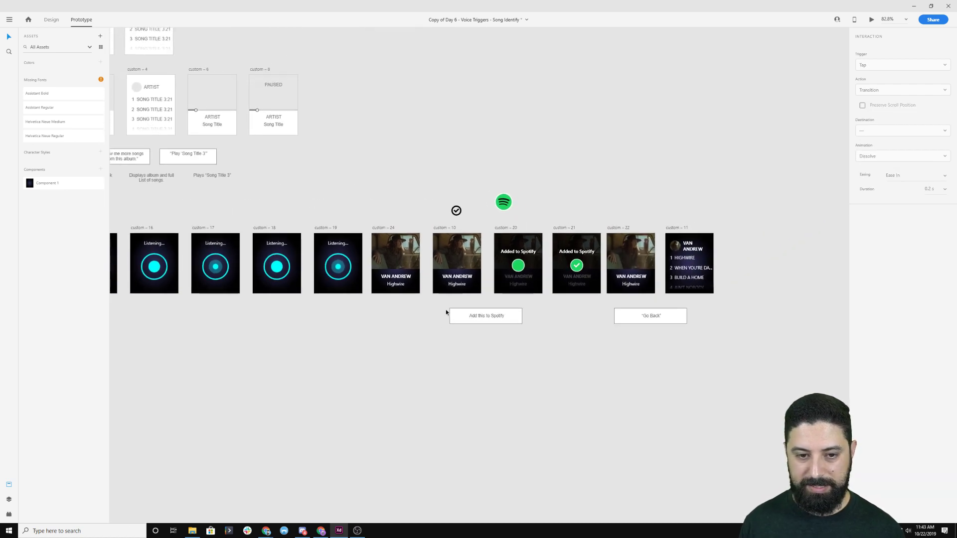
scroll(460, 287, "up", 1)
scroll(460, 287, "up", 5)
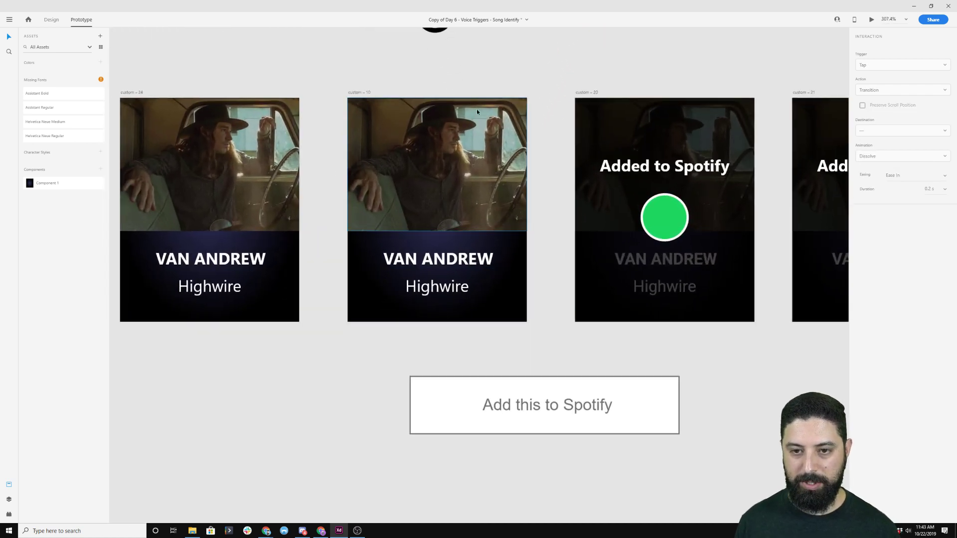
left_click(351, 93)
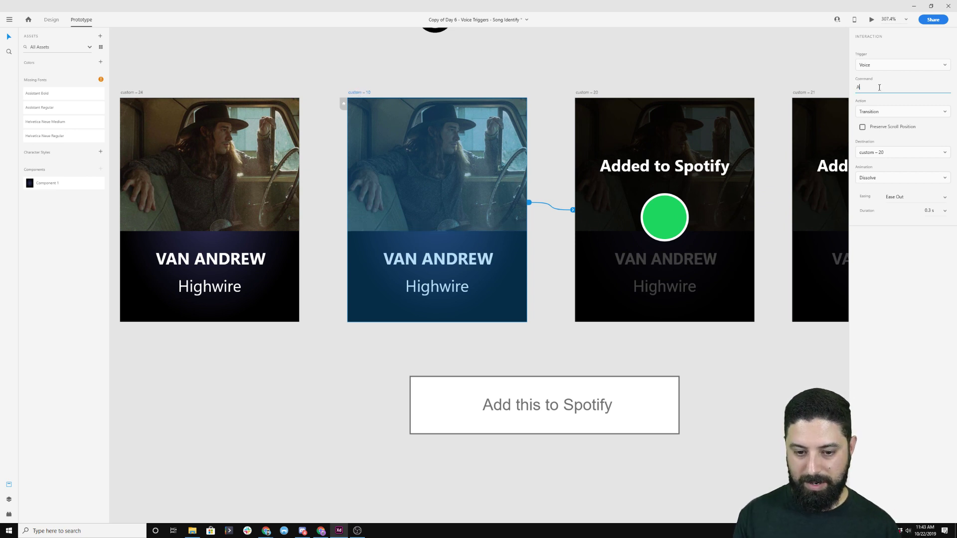
type("this")
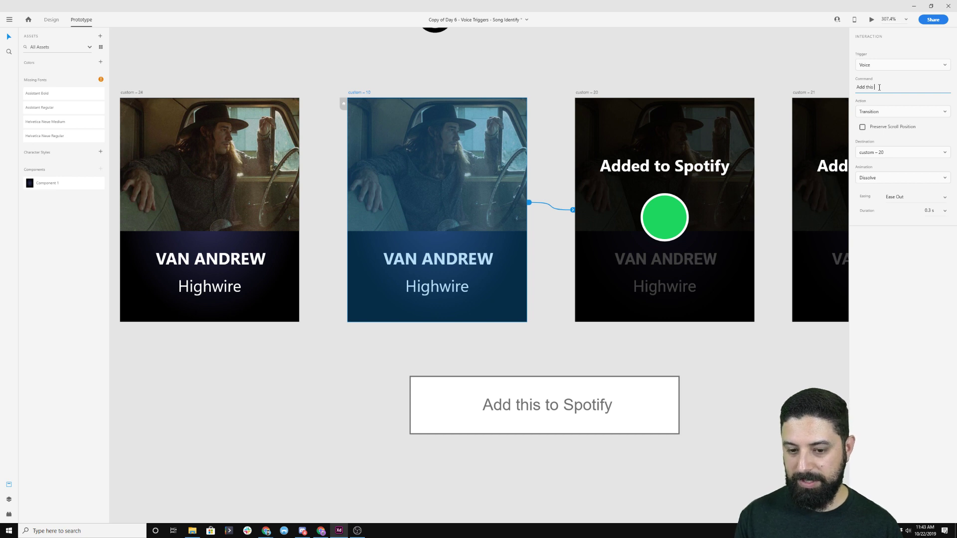
type(" to Spotify")
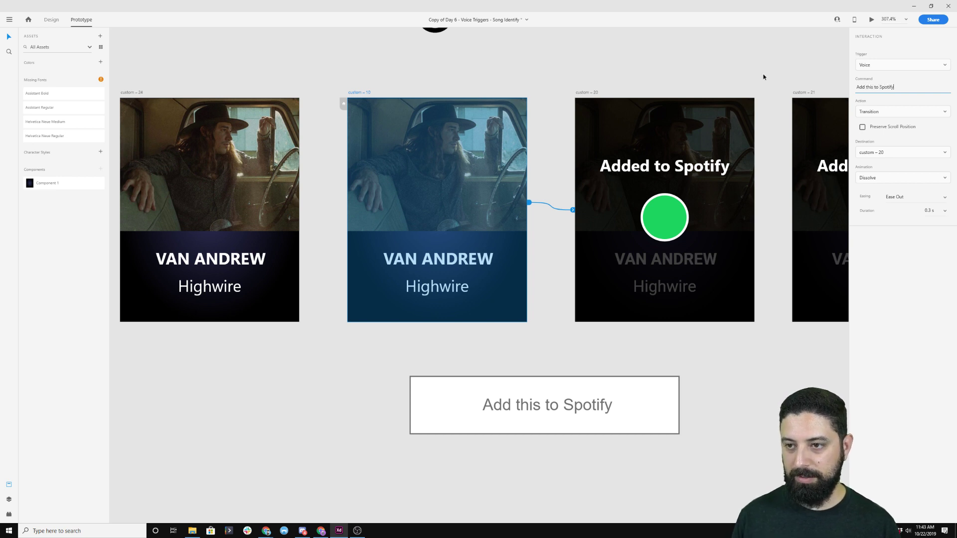
left_click(763, 77)
Set the auto-animate duration from custom – 20 to custom – 21 to 1 s
left_click(590, 93)
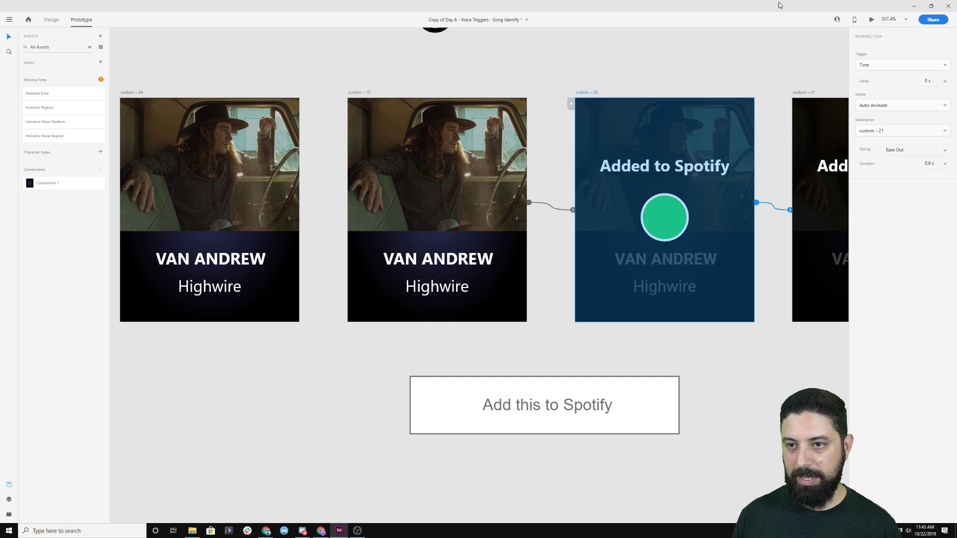
left_click_drag(786, 52, 416, 81)
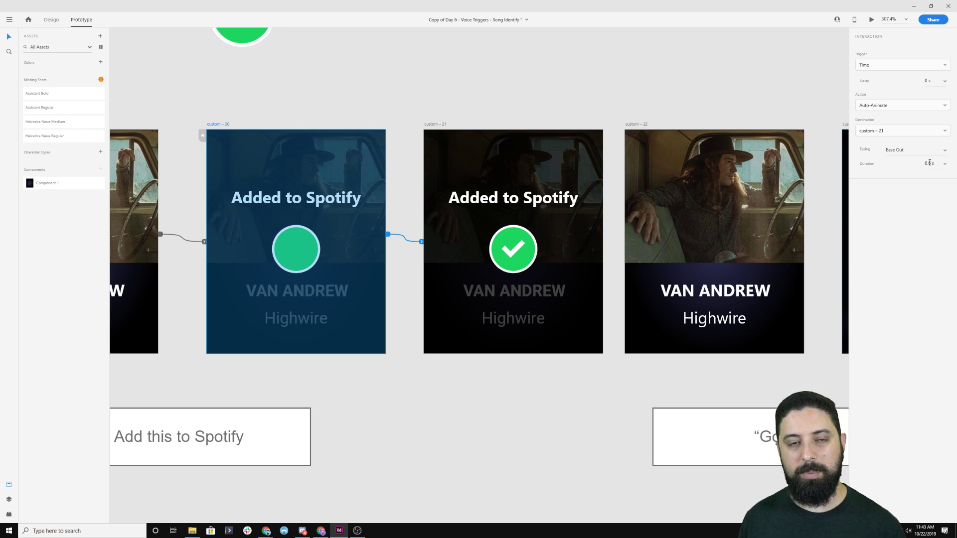
left_click(945, 163)
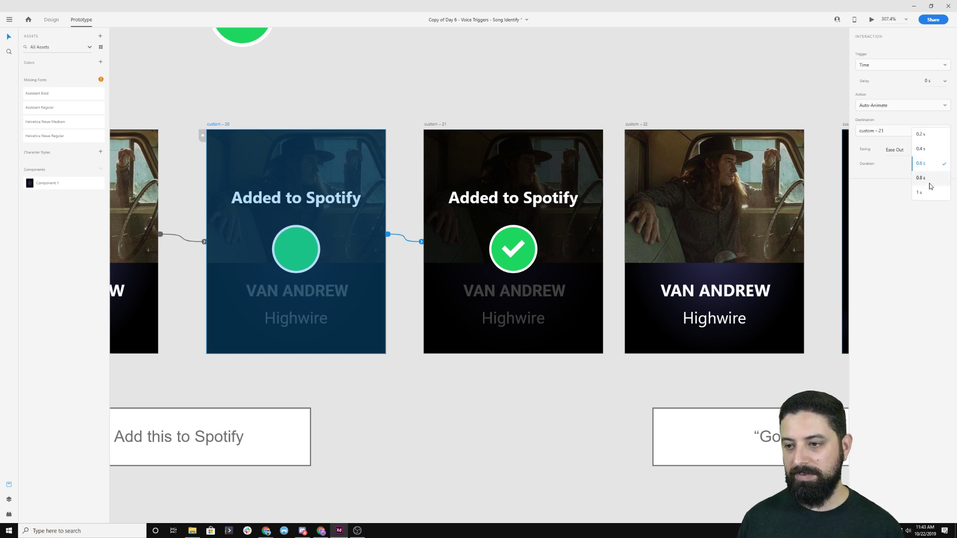
left_click(927, 196)
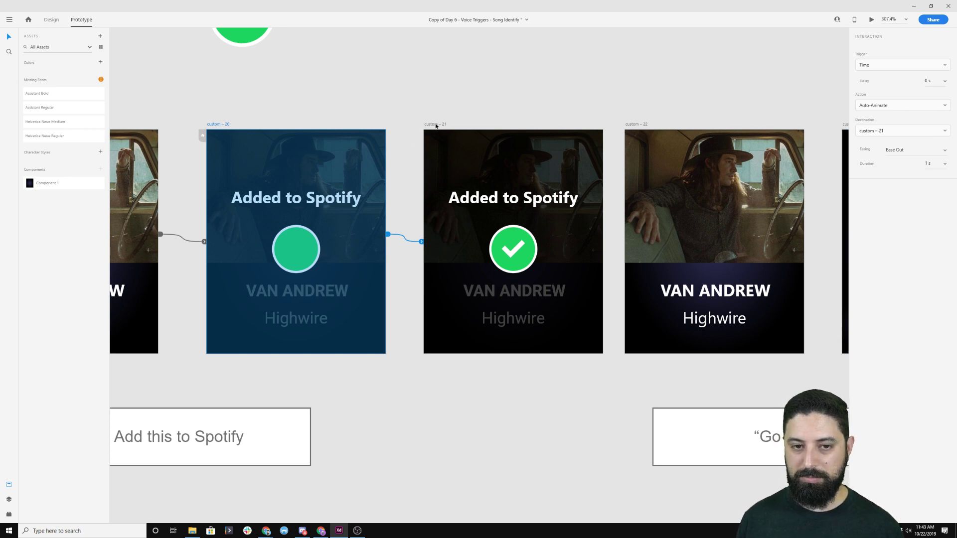
Set the dissolve duration of the transition from custom – 21 to custom – 22 to 1 s
left_click(436, 126)
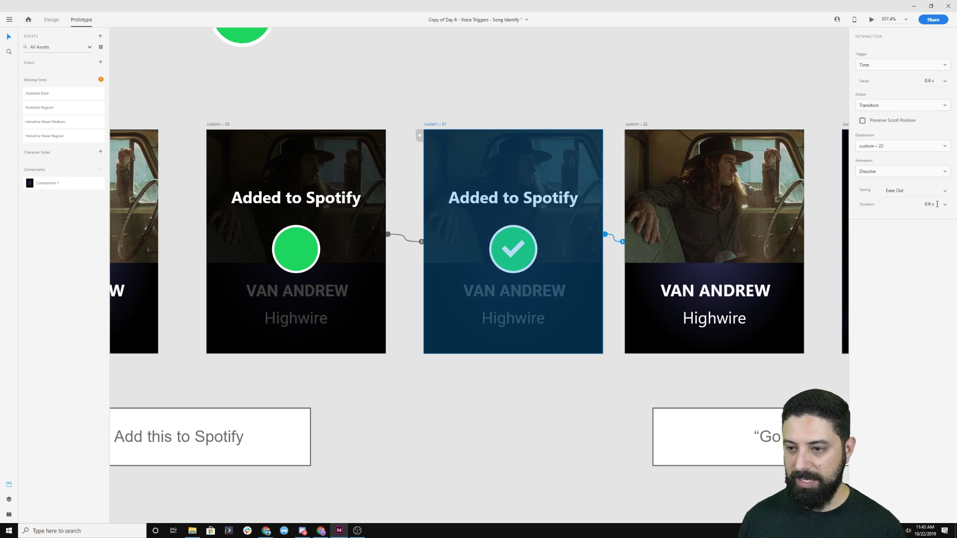
left_click(937, 204)
left_click(944, 205)
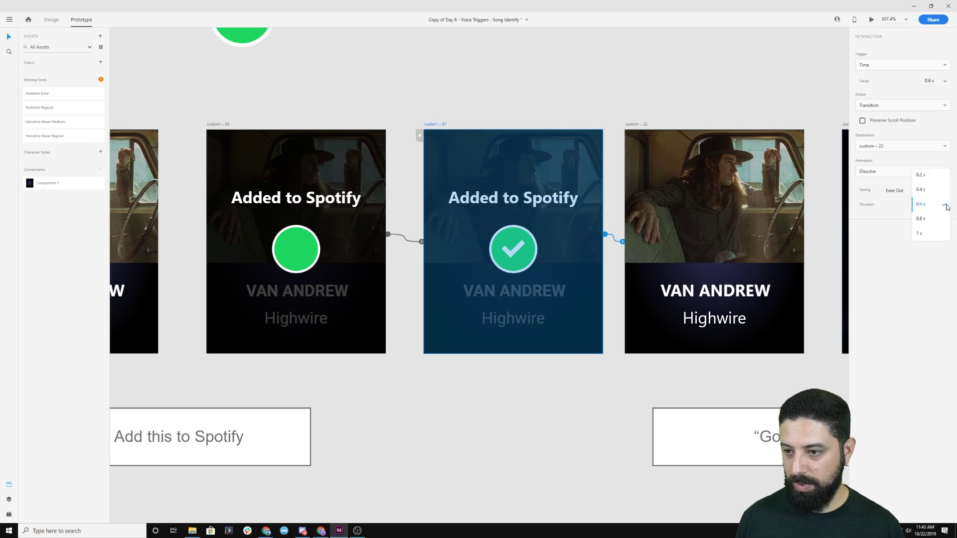
left_click(928, 223)
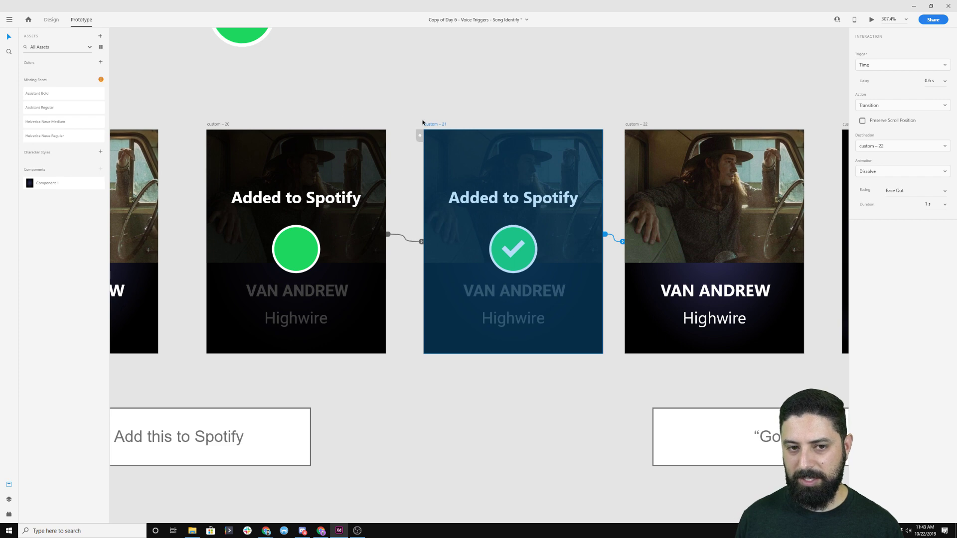
Preview the "Add this to Spotify" voice interaction starting from artboard custom – 10, and close the preview
left_click(215, 125)
left_click_drag(187, 102, 543, 96)
left_click(345, 119)
left_click(873, 21)
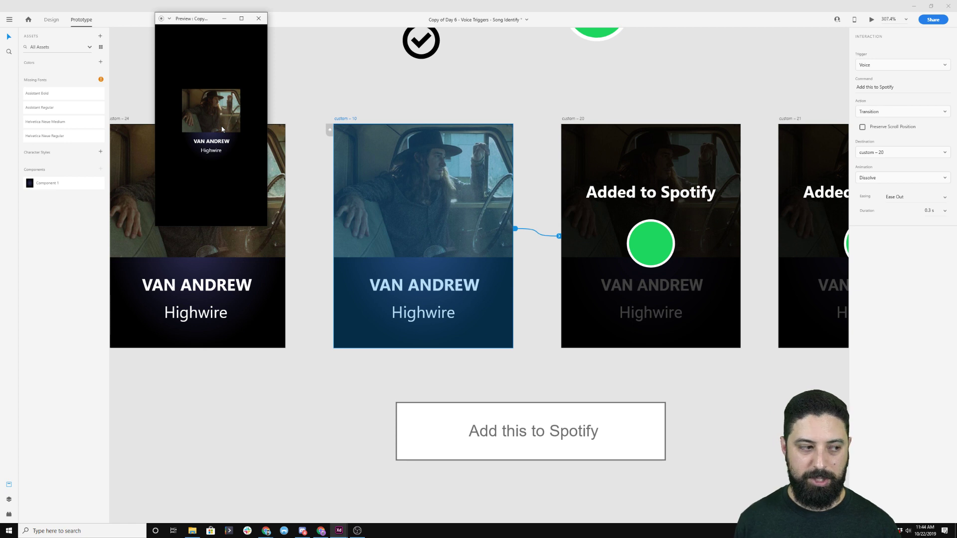
left_click(258, 18)
left_click(272, 83)
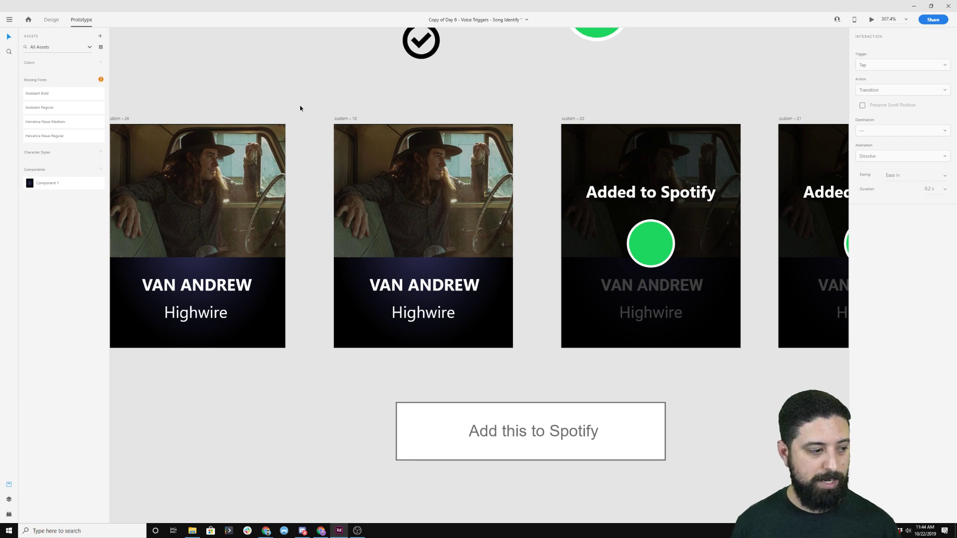
scroll(294, 96, "down", 5)
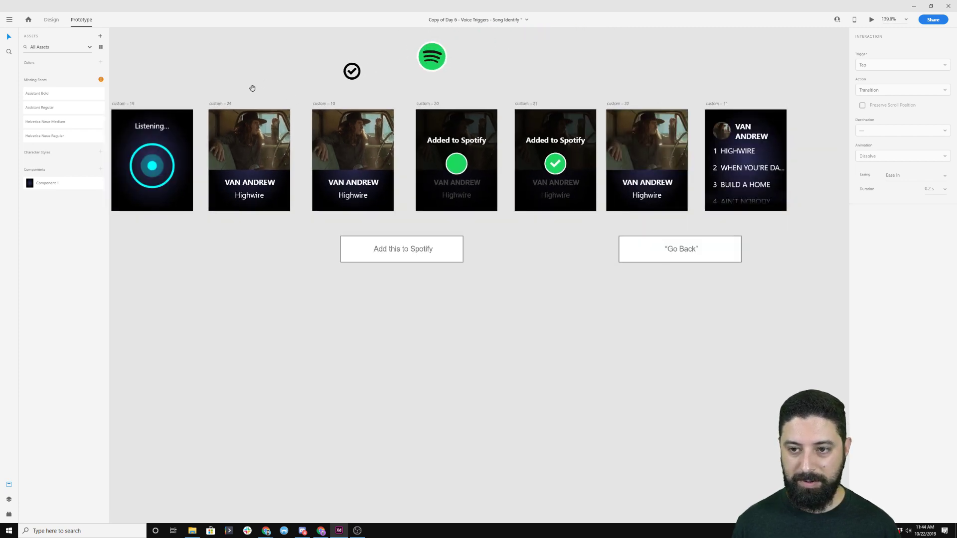
left_click_drag(252, 89, 429, 129)
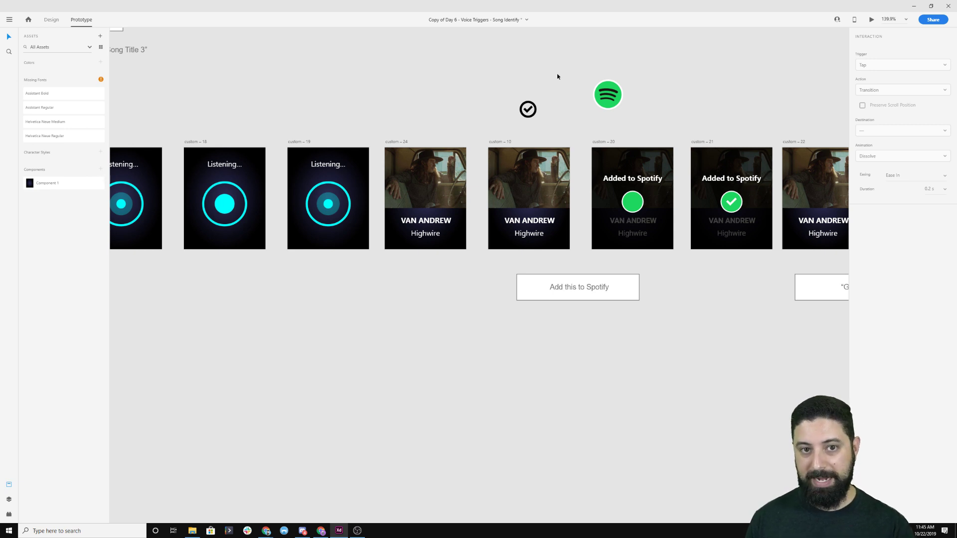
Switch to Chrome and close the Behance Daily Creative Challenge page to bring up the Assign 5 bookmark prototype
mouse_move(266, 530)
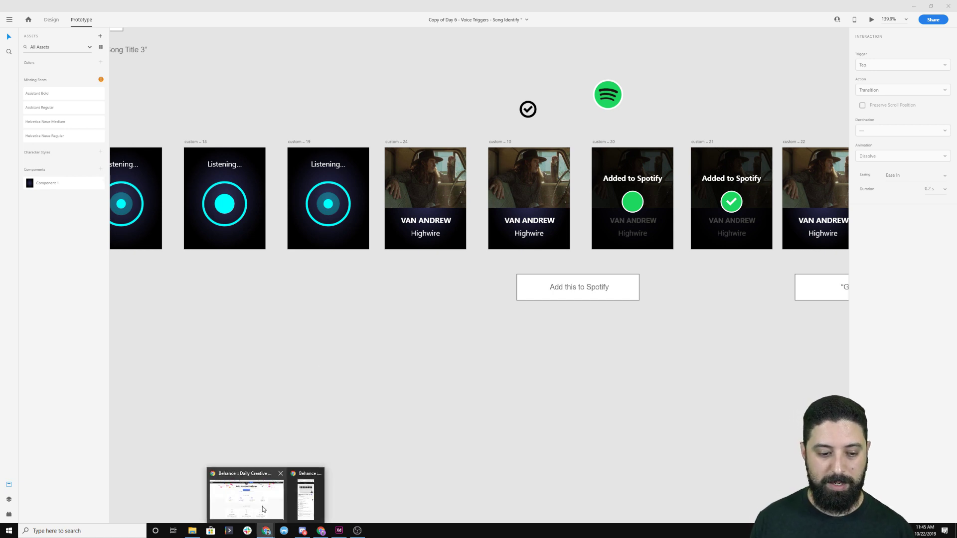
left_click(262, 506)
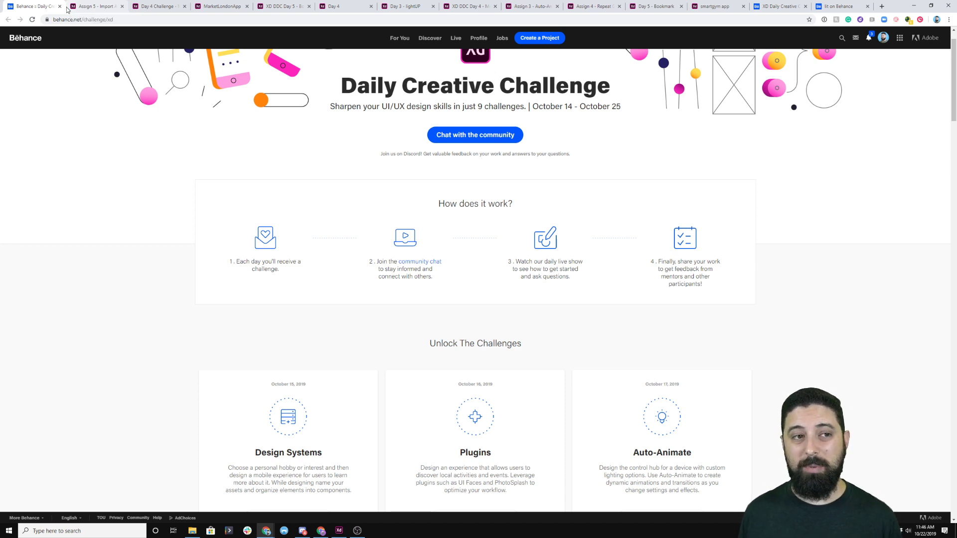
left_click(60, 6)
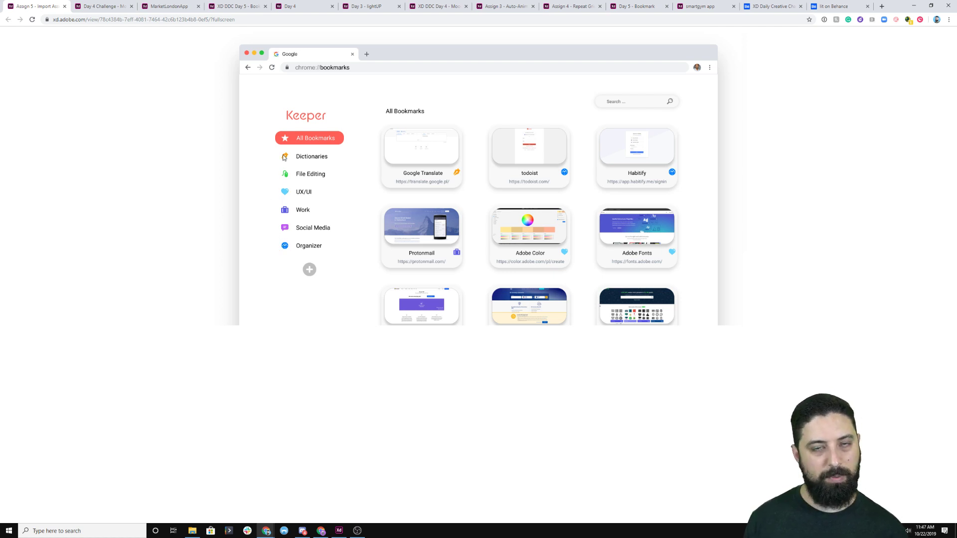
Try the UX/UI category and the new-bookmark form in the Keeper prototype, and close the prototype
left_click(300, 198)
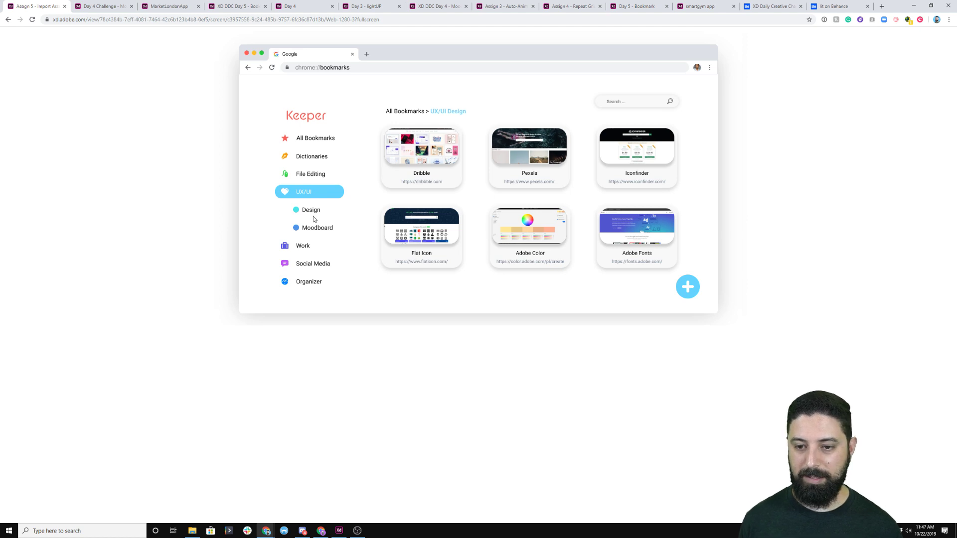
left_click(690, 287)
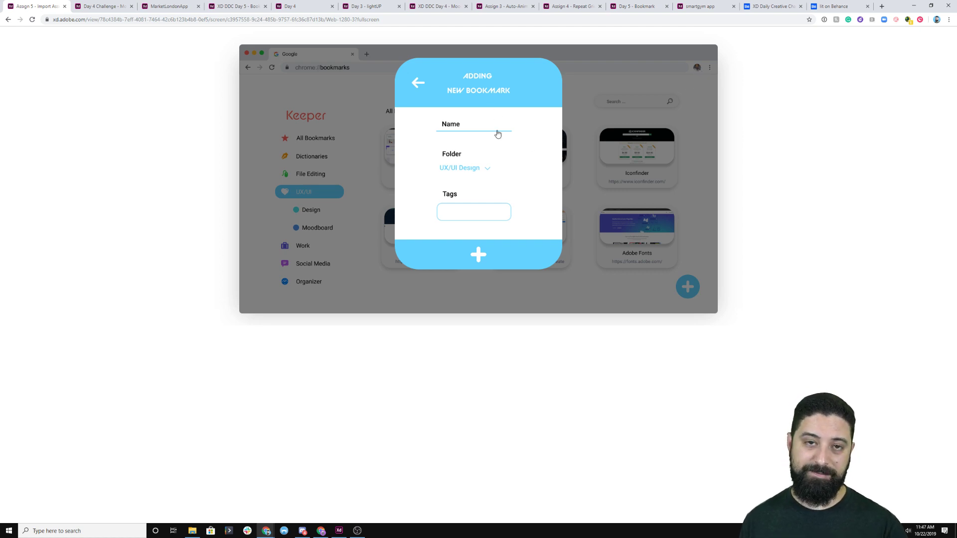
left_click(517, 259)
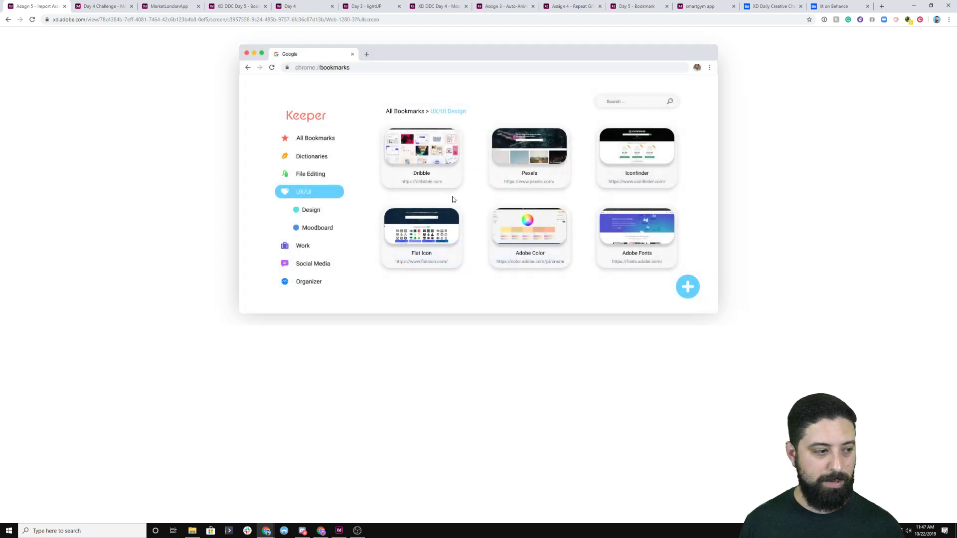
left_click(65, 7)
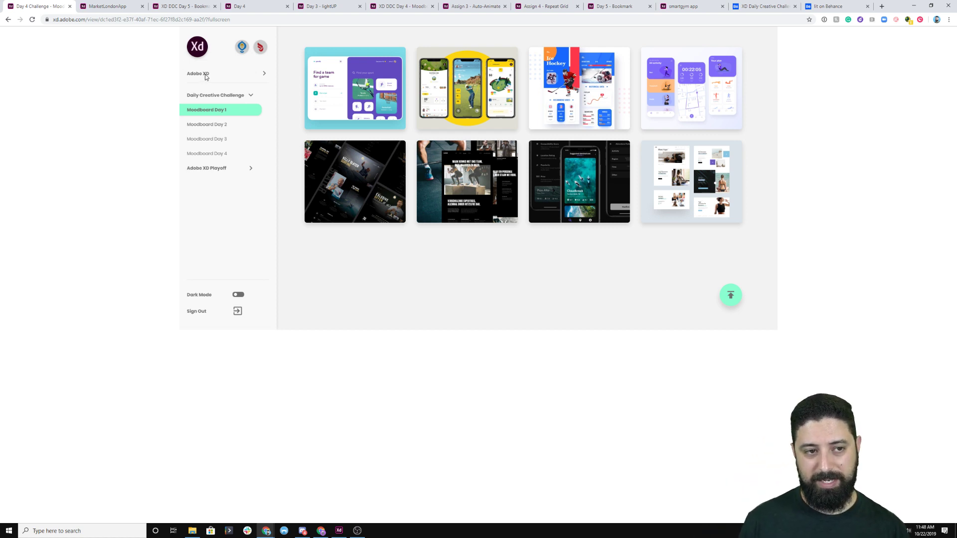
Open Moodboard Day 2 in the Day 4 Challenge moodboard prototype
left_click(217, 230)
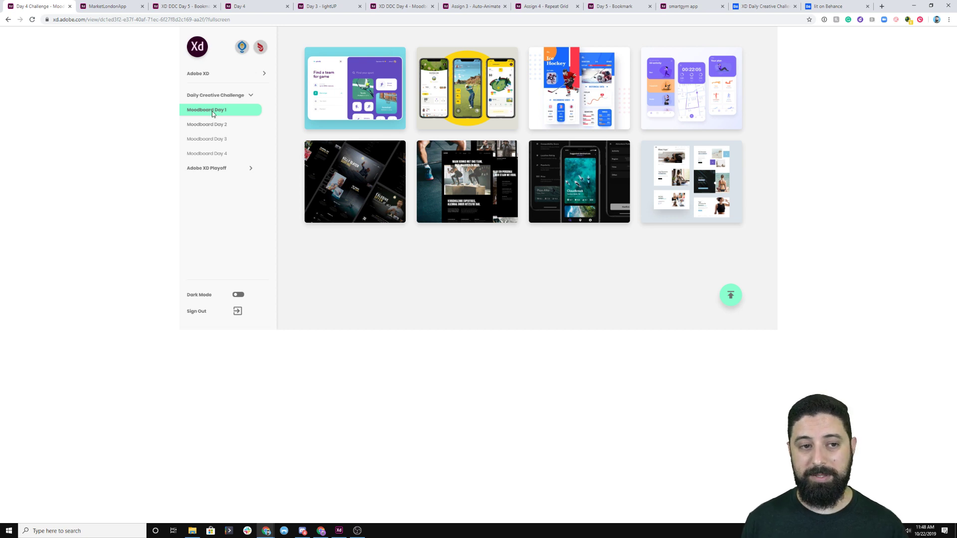
left_click(218, 205)
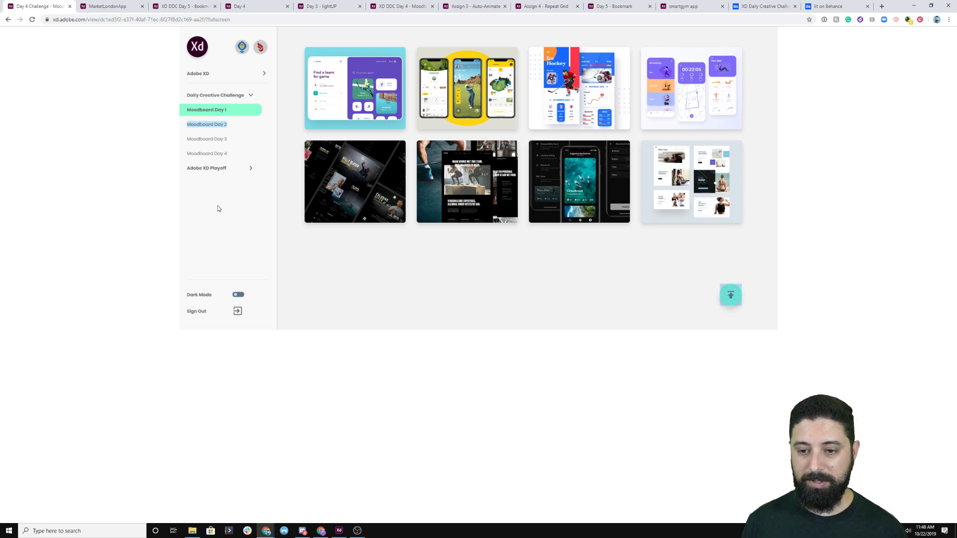
left_click(207, 126)
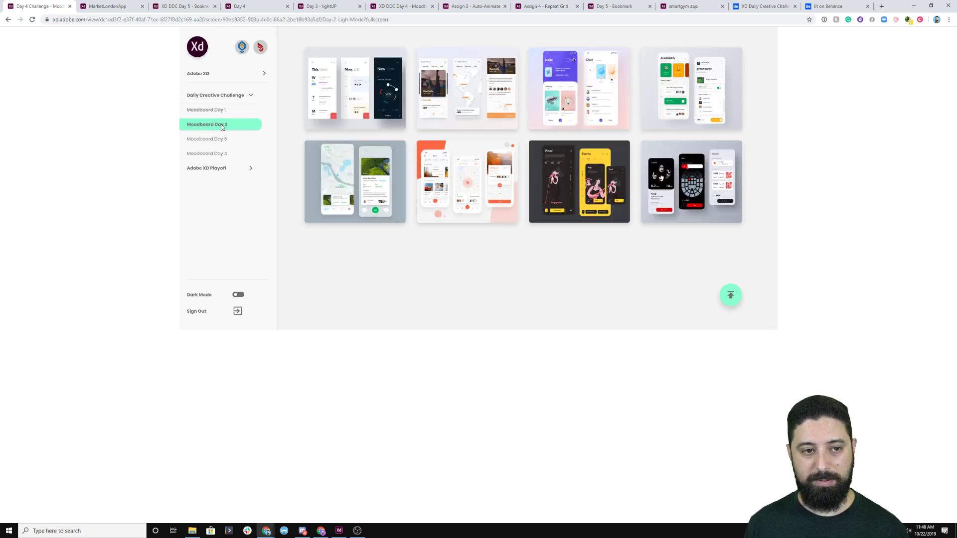
left_click(234, 204)
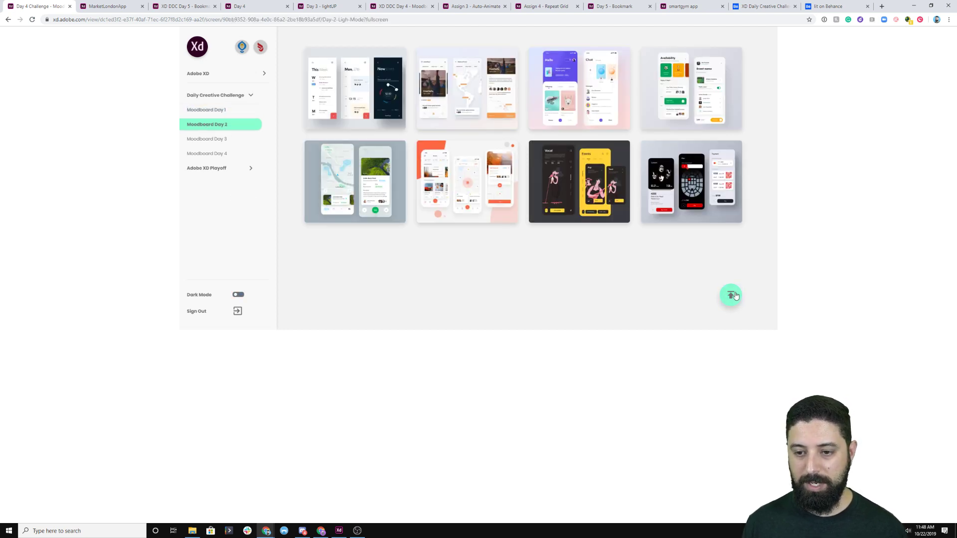
Open and dismiss the image upload dialog of the moodboard prototype, and turn on Dark Mode
left_click(732, 295)
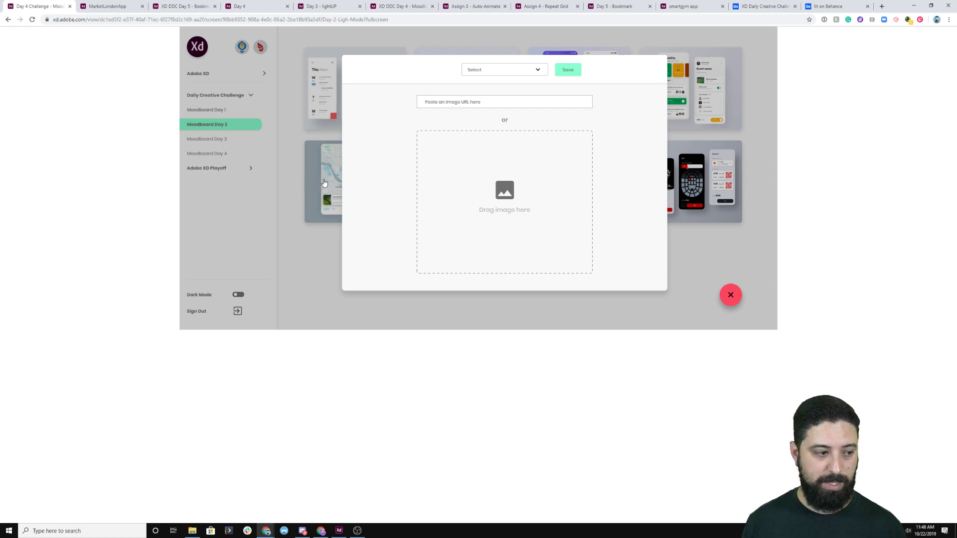
left_click(281, 176)
left_click(238, 296)
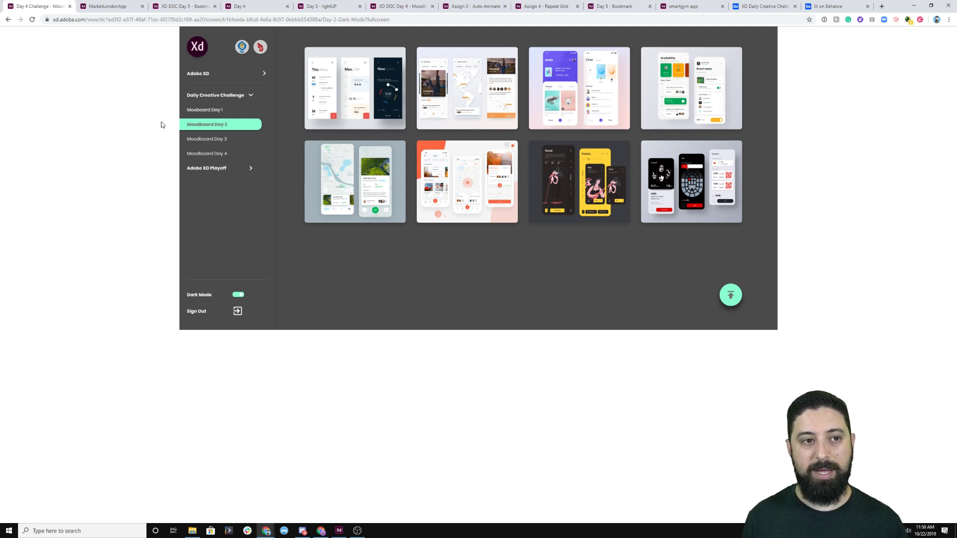
Switch to Adobe XD, examine the HOME and Listening wireframe artboards custom – 1 and custom – 2, and return to the browser
left_click(339, 530)
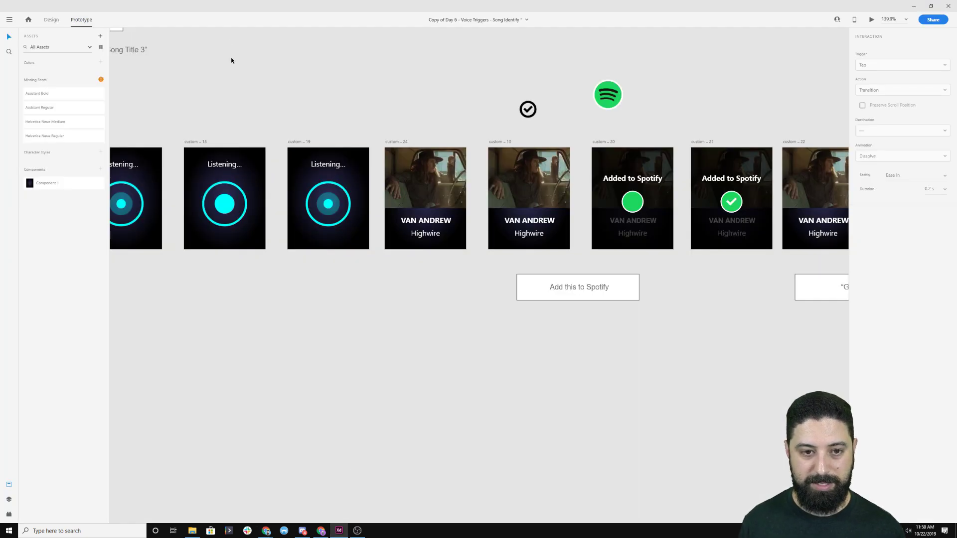
scroll(234, 81, "down", 4)
left_click_drag(217, 65, 476, 293)
scroll(340, 261, "up", 5)
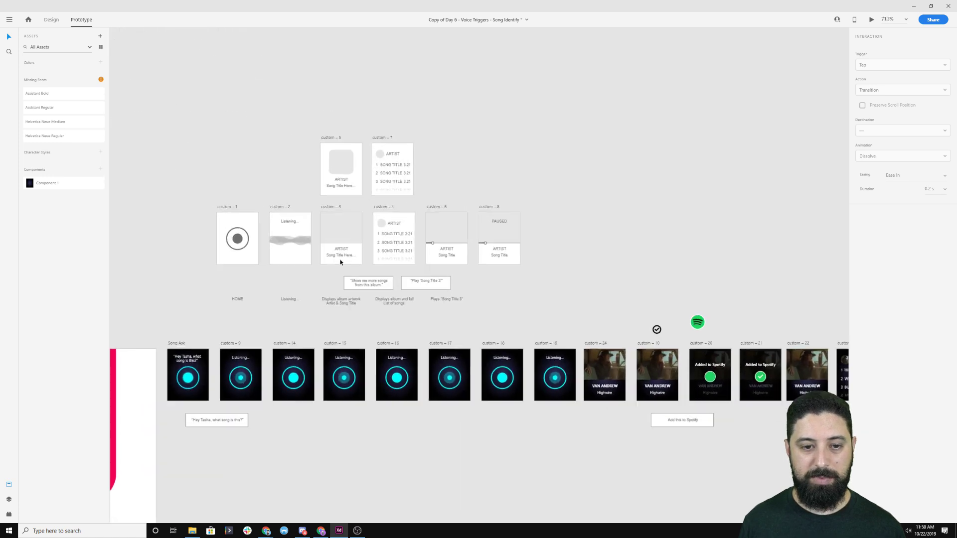
scroll(342, 227, "down", 3)
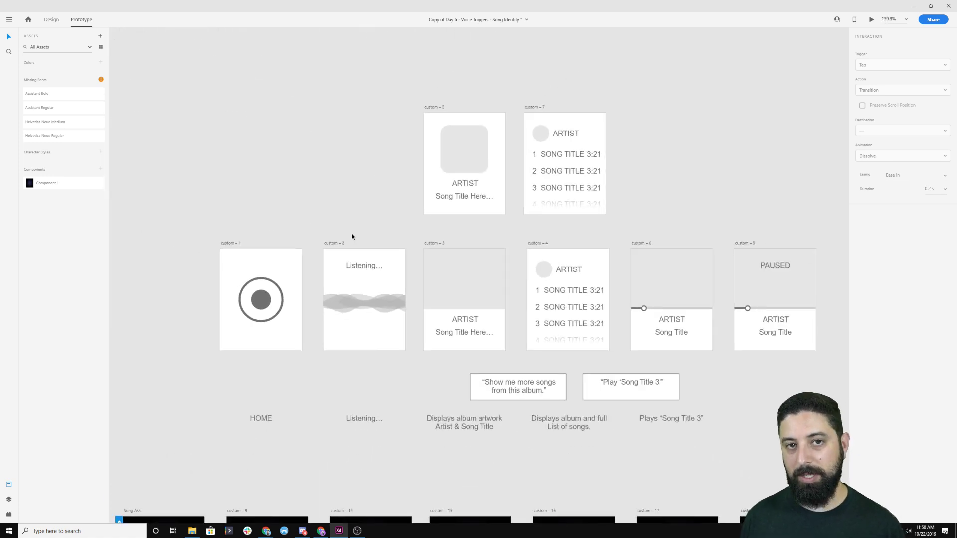
left_click(235, 244)
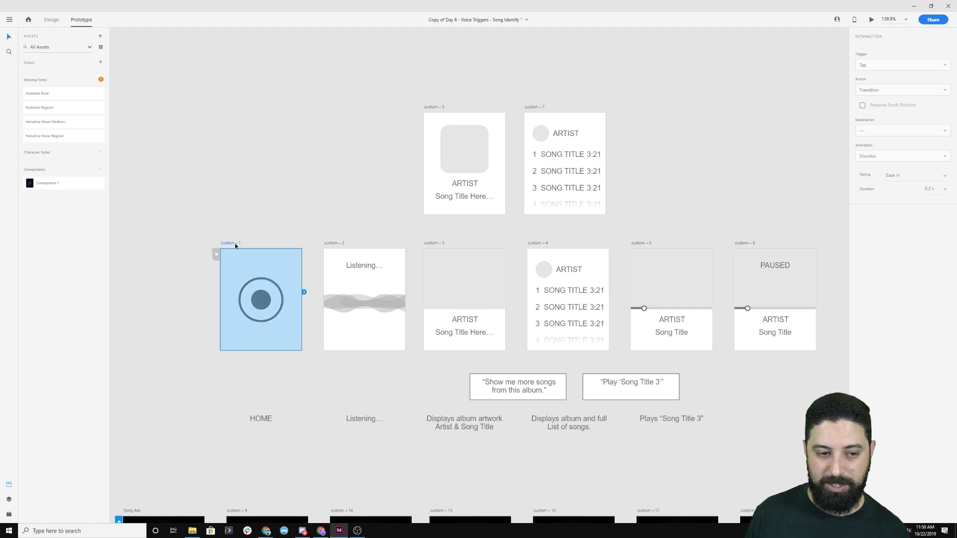
left_click(331, 244)
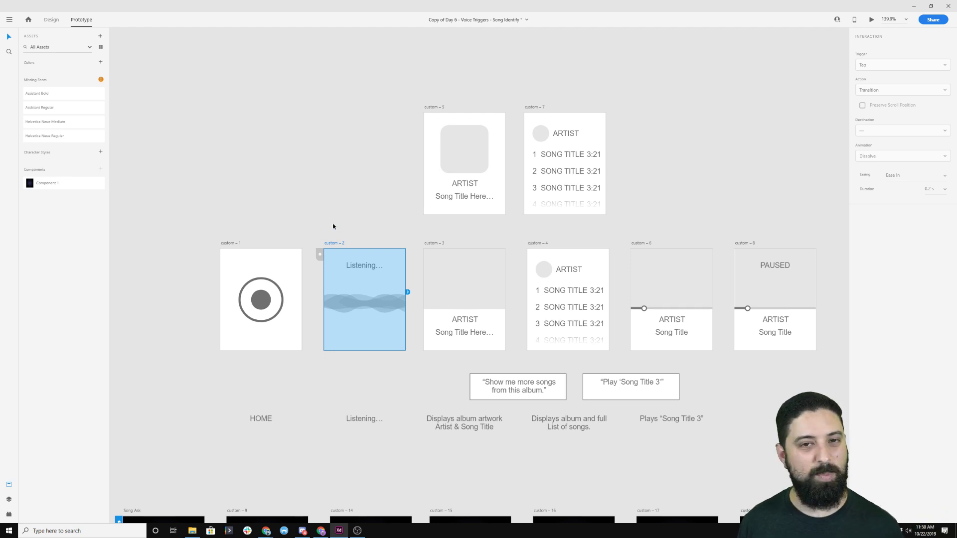
left_click(913, 5)
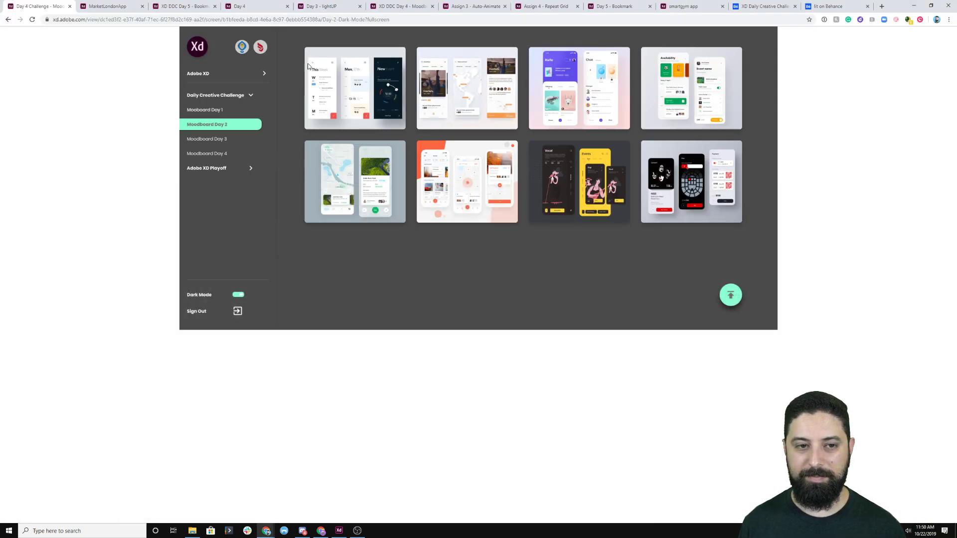
Move on to the MarketLondonApp prototype, view its Marylebone Farmers Market page, and close the prototype
left_click(69, 6)
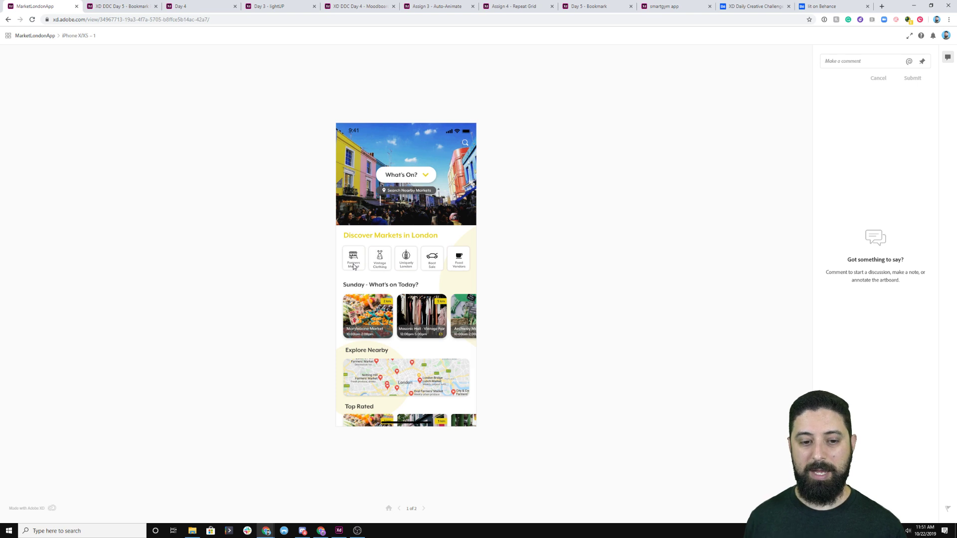
left_click(413, 310)
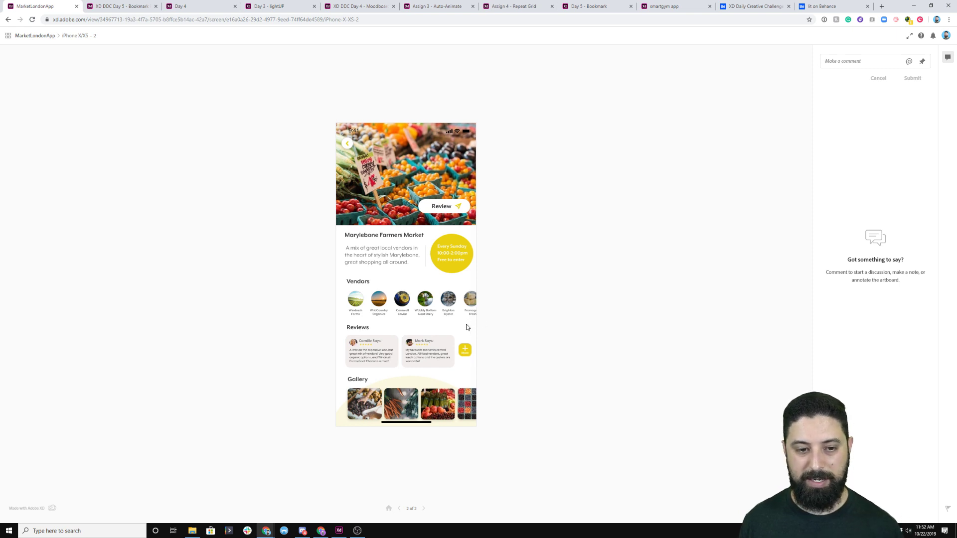
left_click(76, 6)
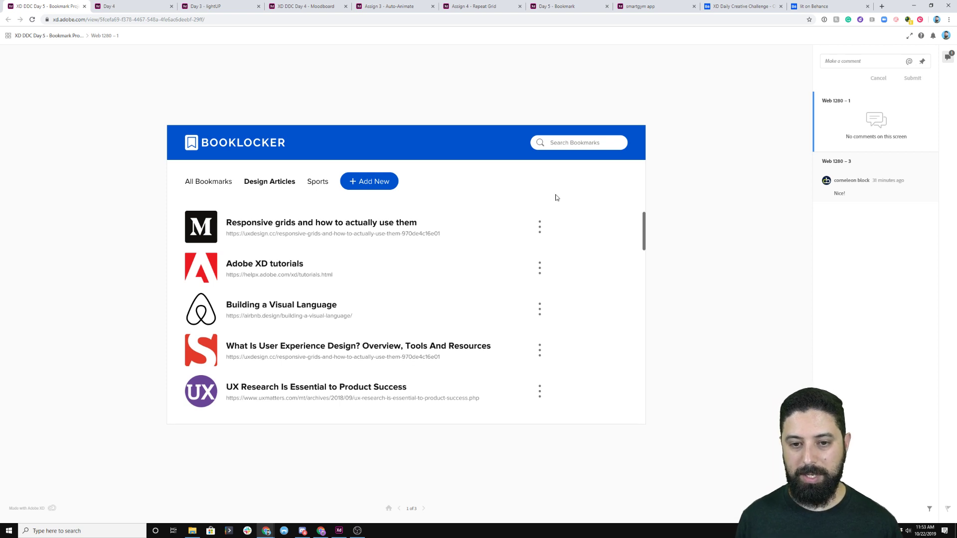
Try deleting the "Responsive grids and how to actually use them" bookmark in the BookLocker prototype, and switch to the Day 4 prototype
left_click(540, 229)
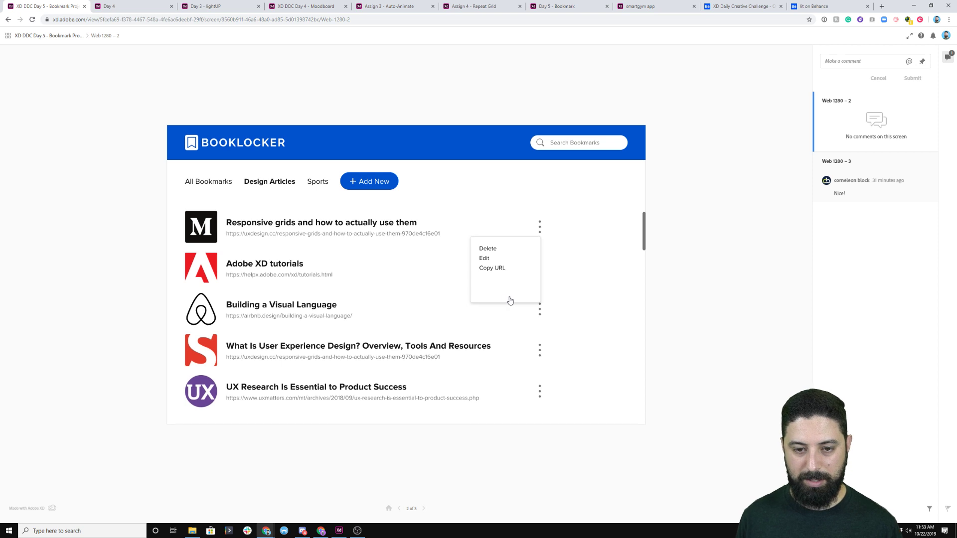
left_click(502, 283)
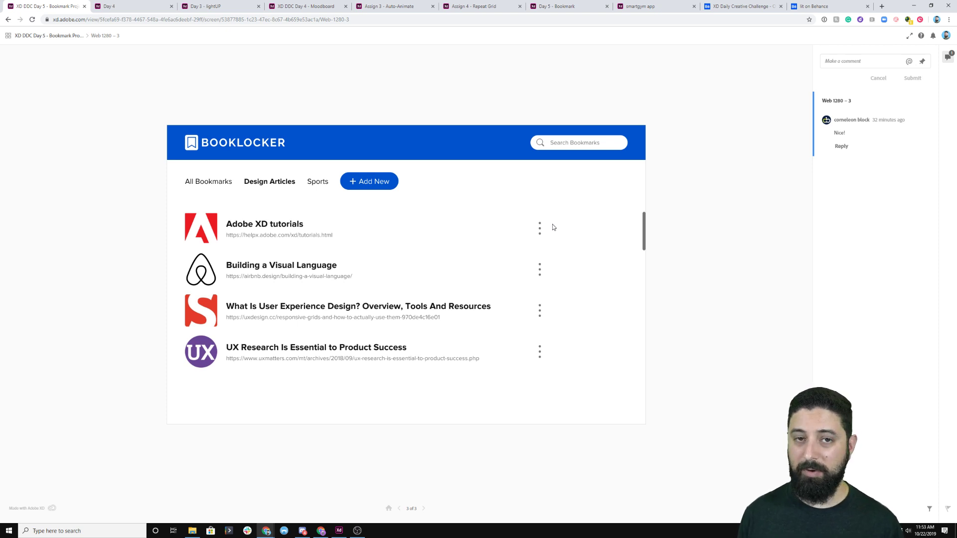
left_click(84, 7)
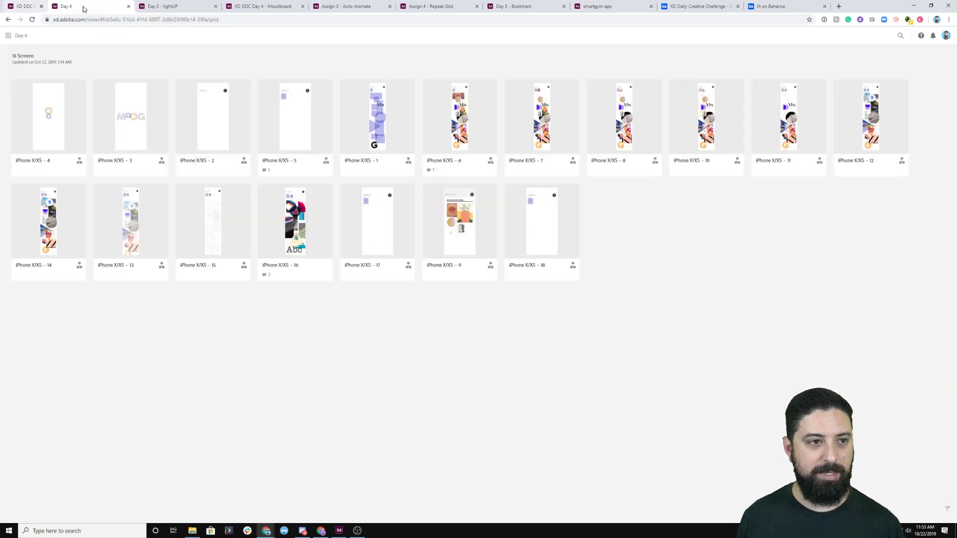
Run the MOOG prototype from screen iPhone X/XS – 4 and start a new moodboard to bring up the image collage
left_click(55, 119)
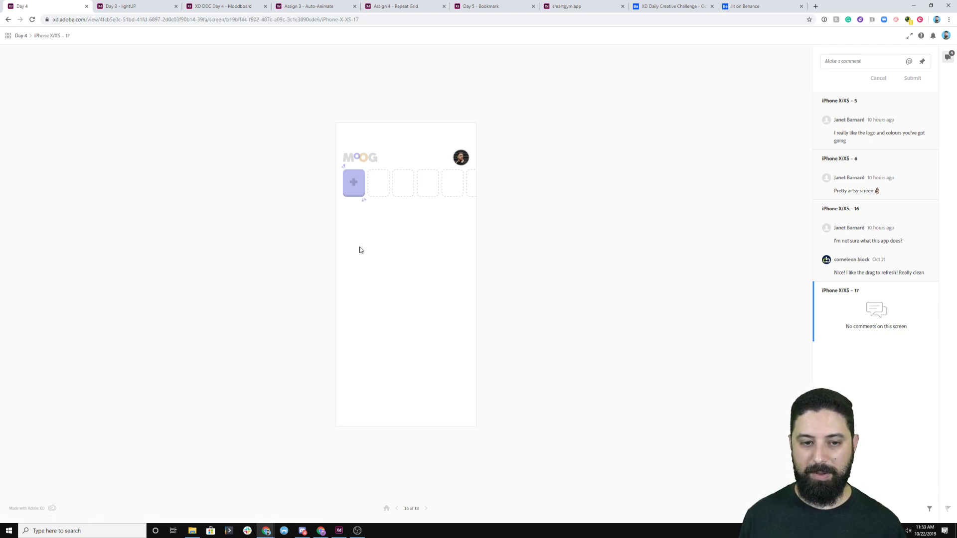
left_click(356, 188)
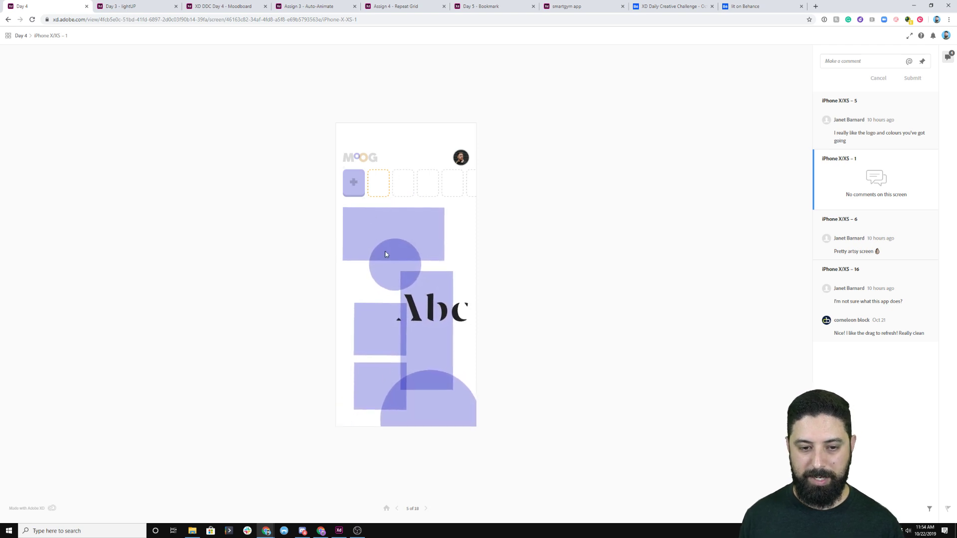
left_click(402, 230)
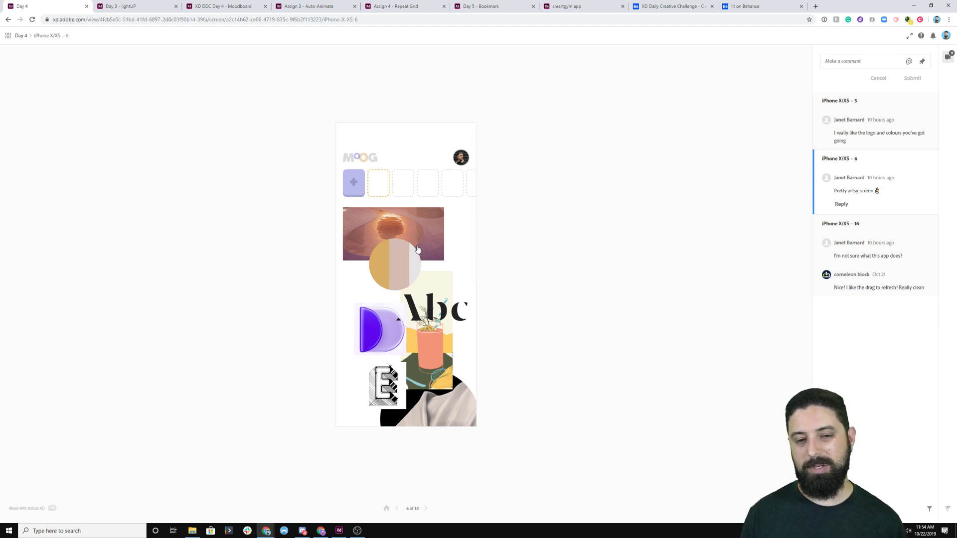
Look through the MOOG image collage and add the orange sunset image and the potted plant illustration to the new moodboard
scroll(431, 255, "down", 5)
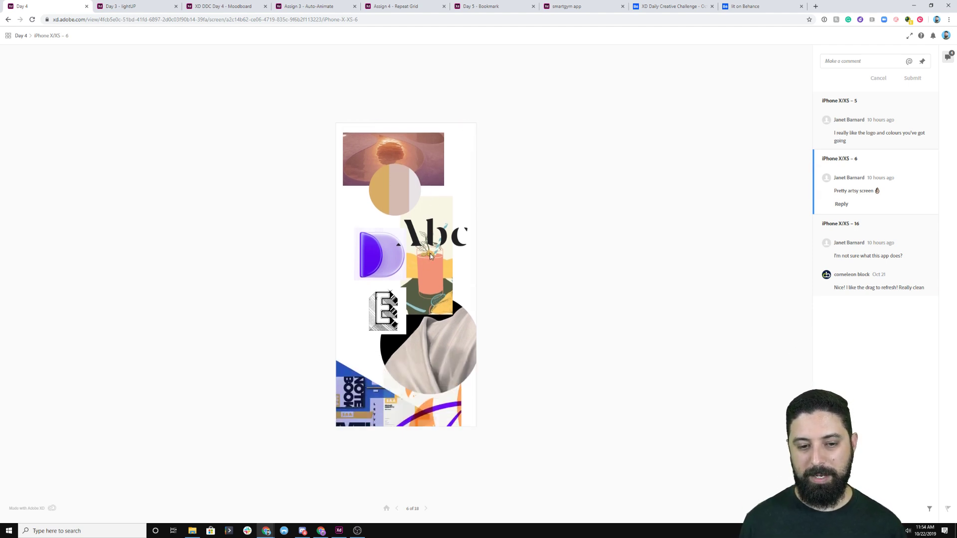
scroll(429, 256, "down", 1)
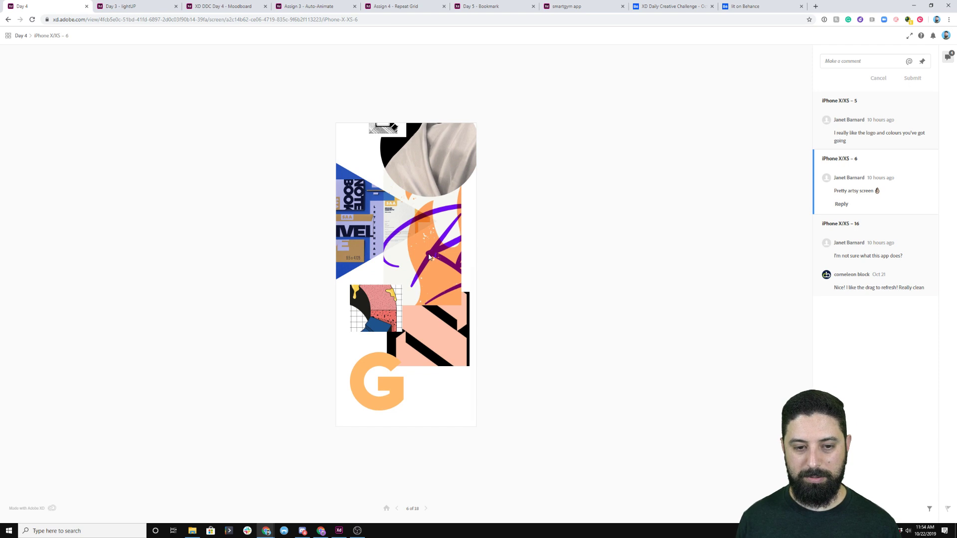
left_click(428, 254)
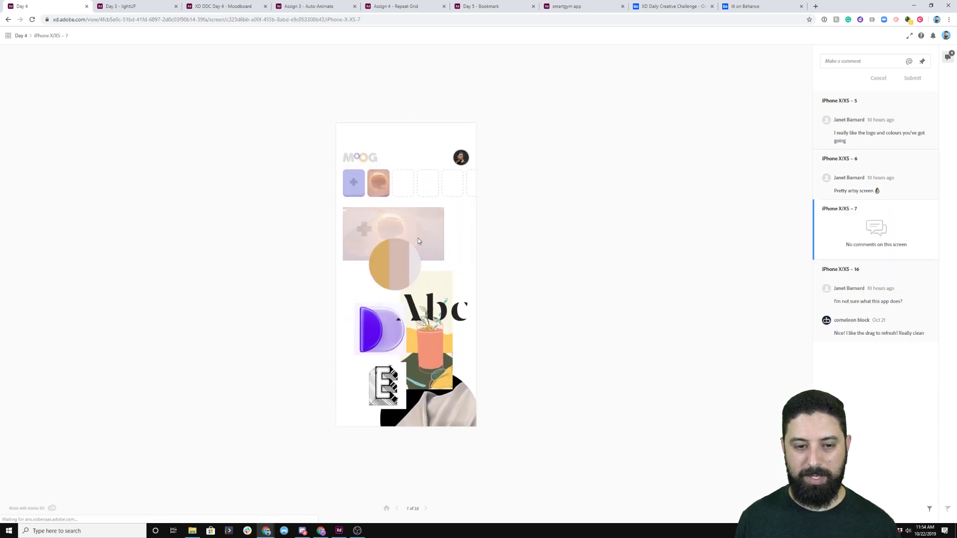
left_click(444, 245)
left_click(443, 311)
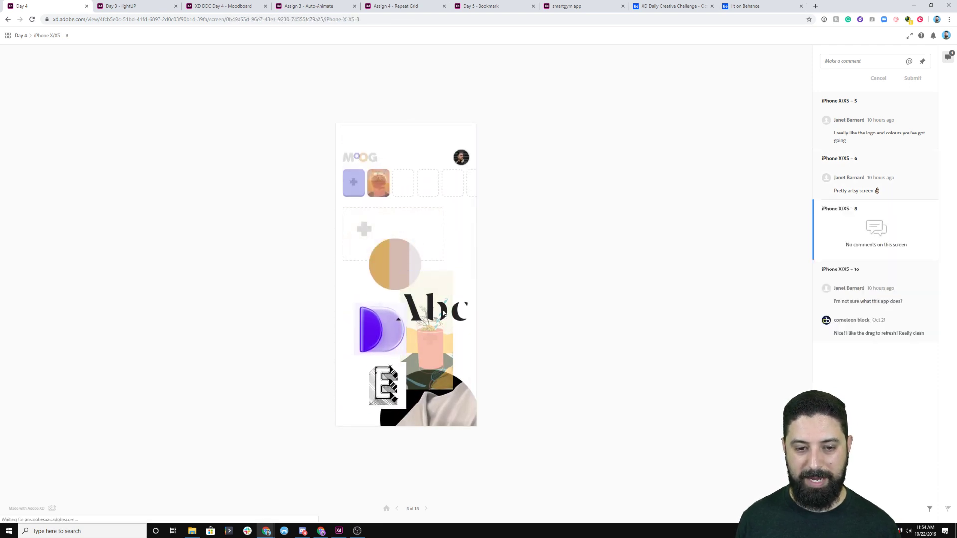
Add the lettered E artwork and the circular colour palette to the moodboard, and close the Day 4 prototype
left_click(468, 338)
scroll(468, 338, "down", 2)
left_click(386, 301)
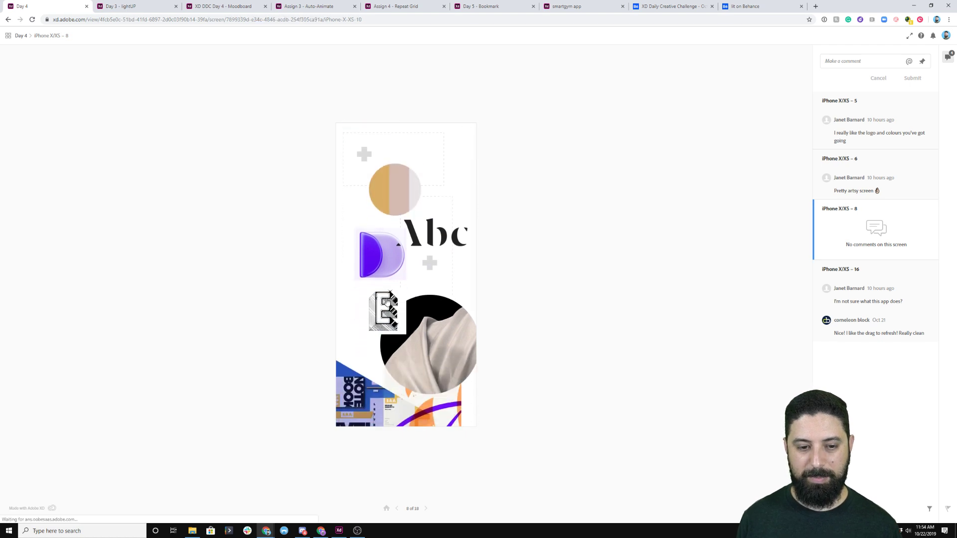
left_click(399, 191)
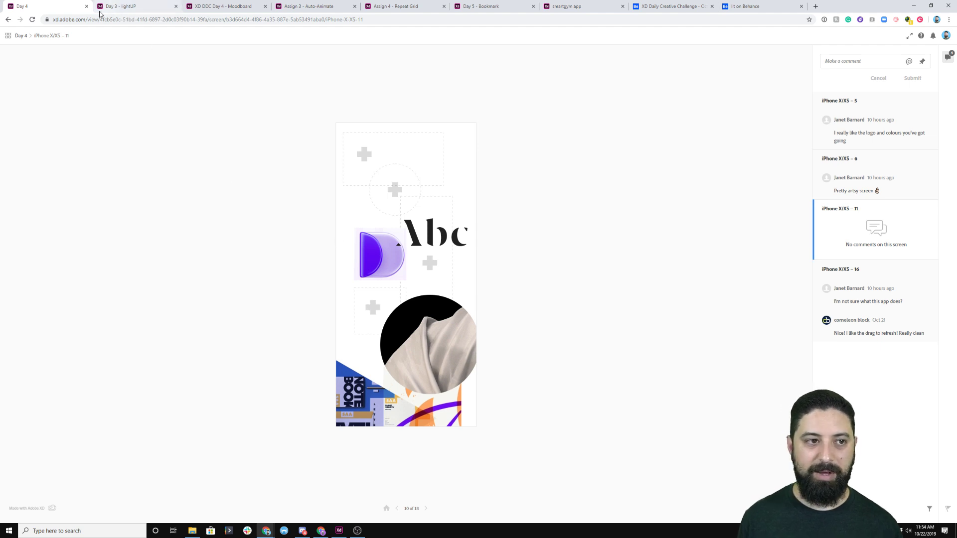
scroll(385, 294, "up", 2)
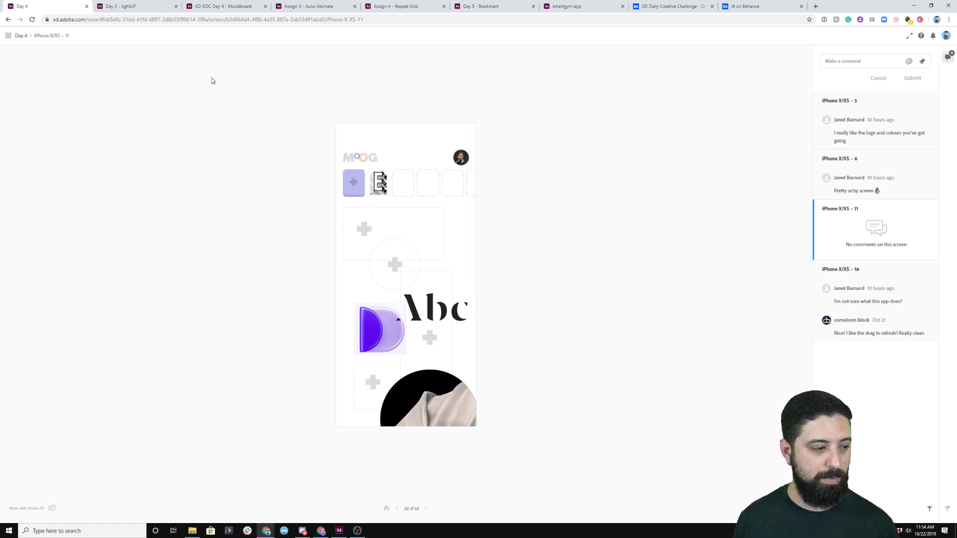
left_click(86, 7)
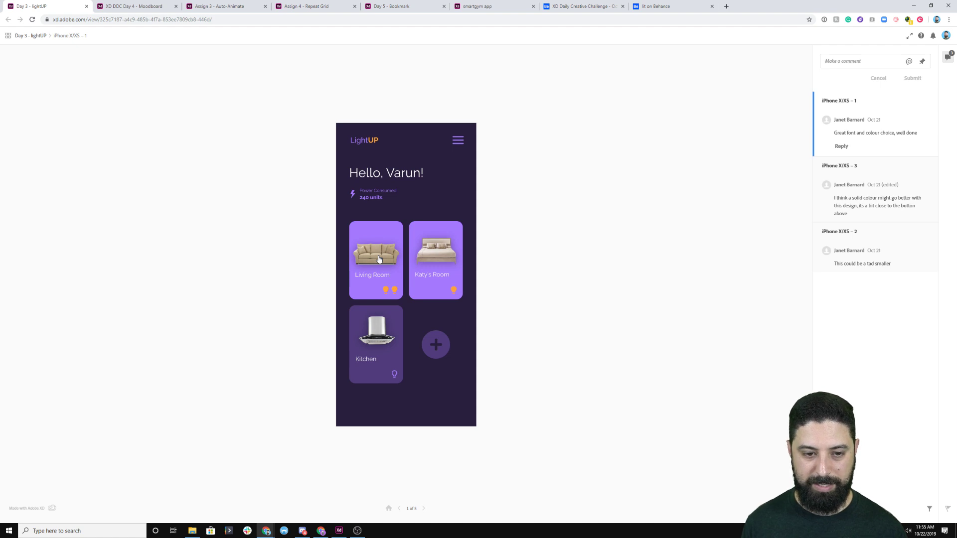
In the LightUP prototype, open the Living Room, test its Bright and Dim modes, and try switching rooms with the room wheel
left_click(398, 252)
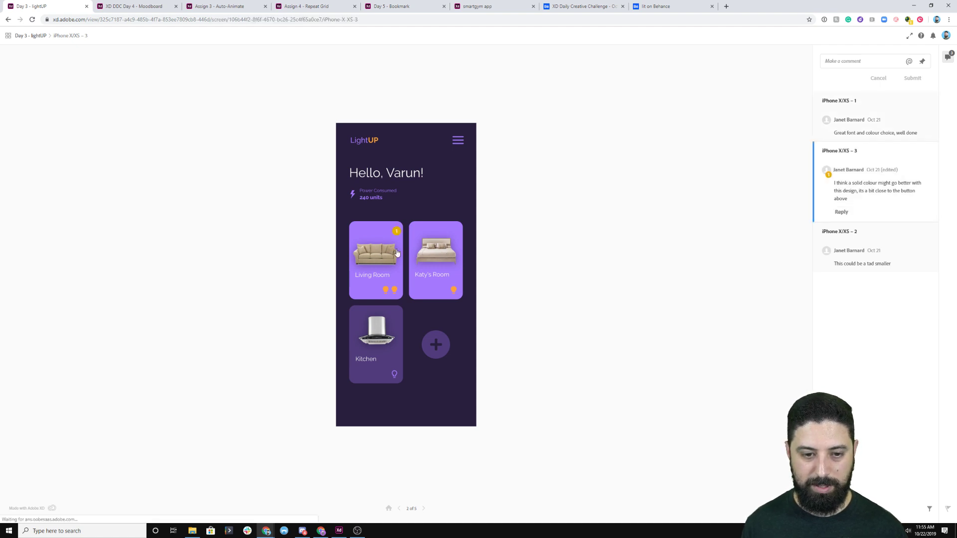
left_click(376, 170)
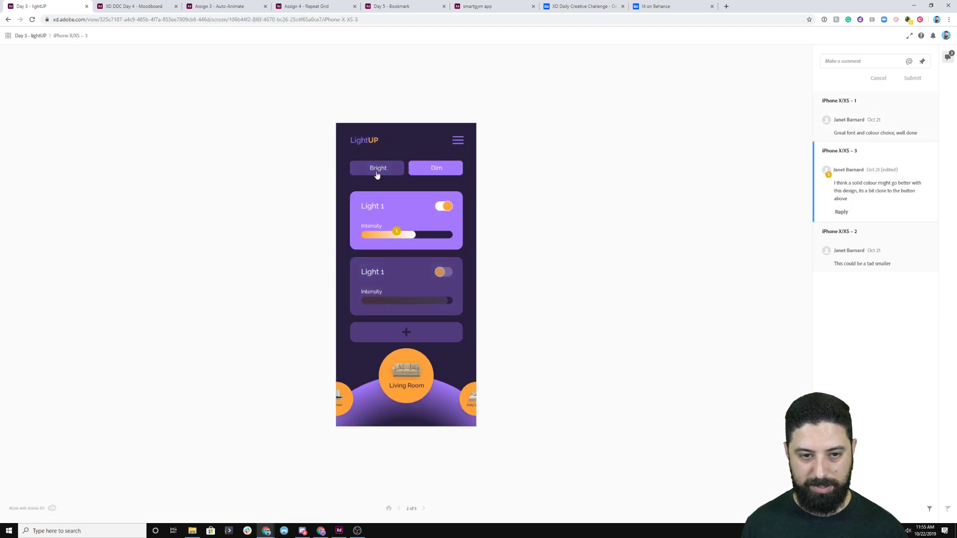
left_click(430, 172)
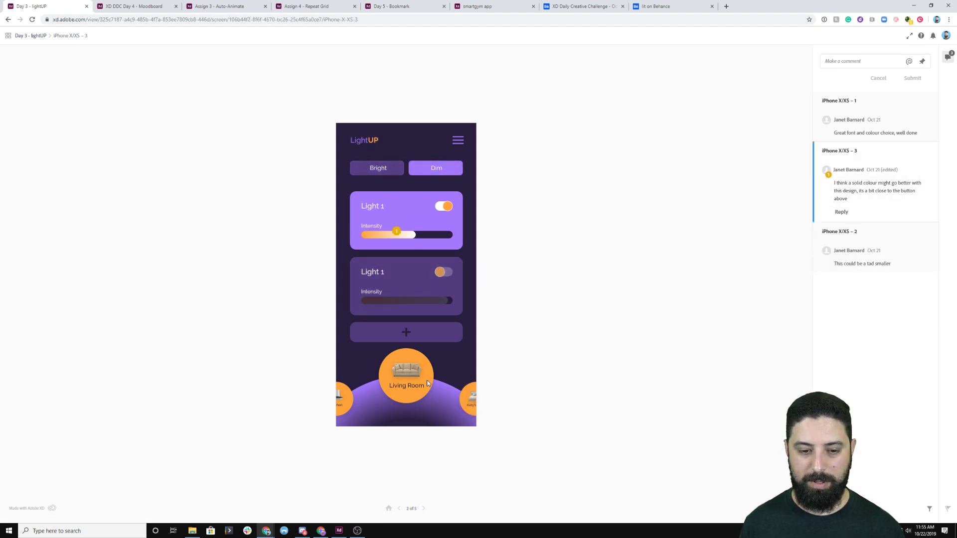
left_click(464, 407)
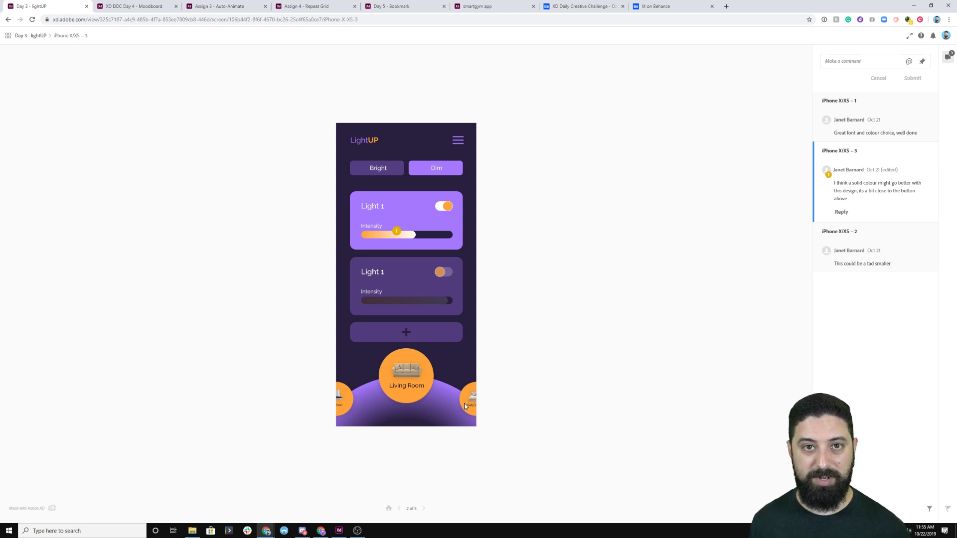
left_click(441, 363)
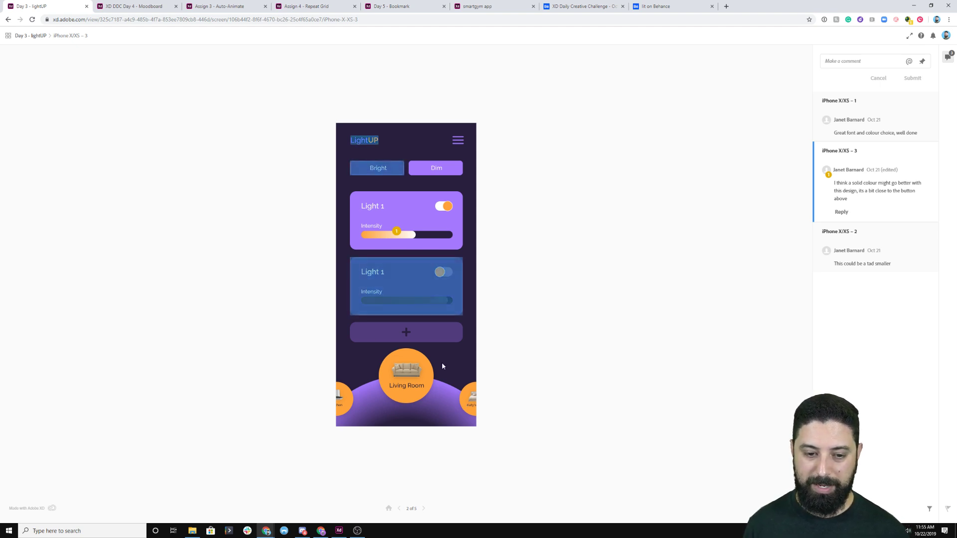
left_click(418, 294)
Return to the LightUP home screen, open the bedroom and set its light to Dim, and close the prototype
left_click(365, 140)
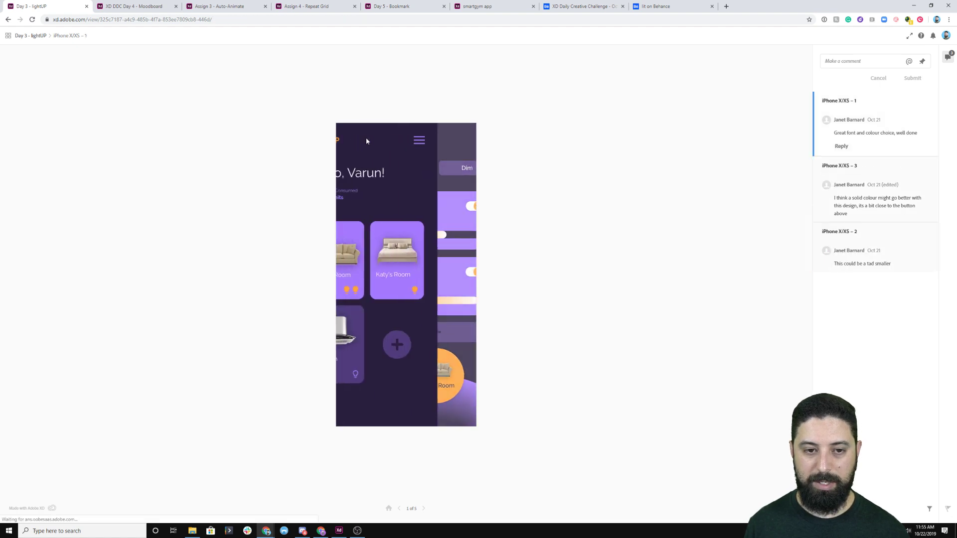
left_click(437, 272)
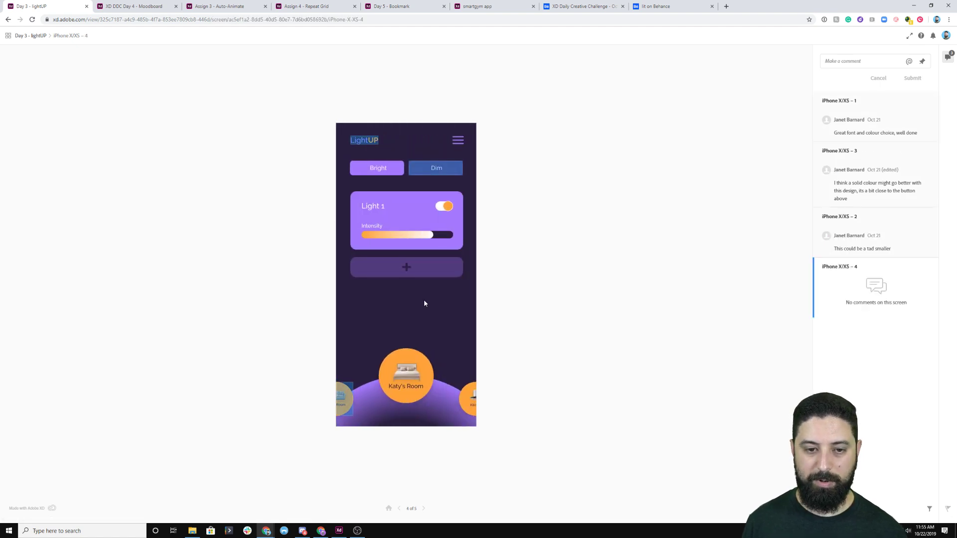
left_click(441, 165)
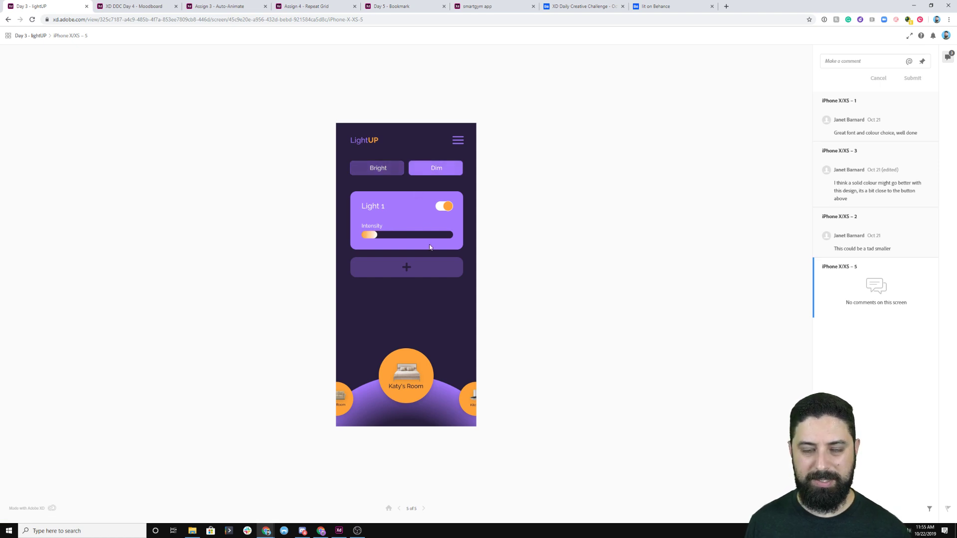
left_click(87, 7)
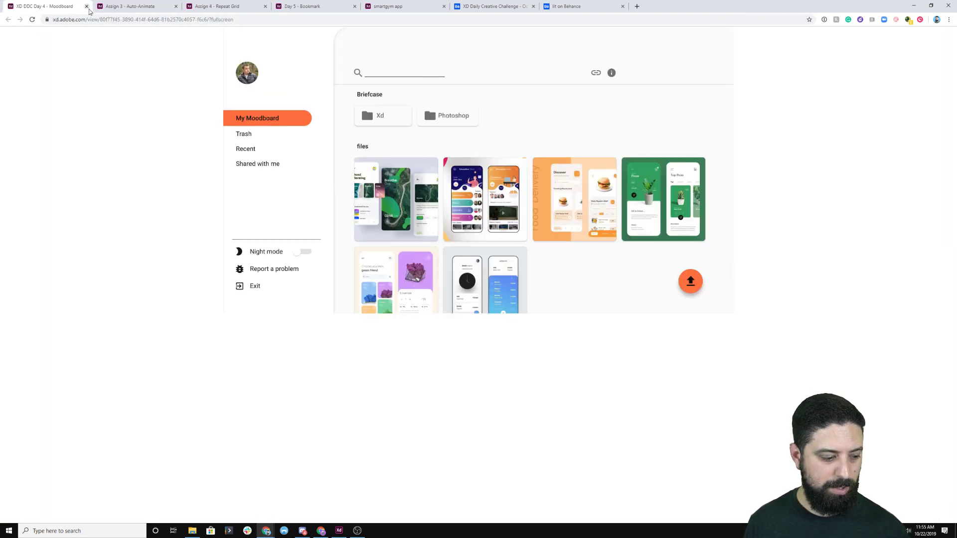
In the XD DDC Day 4 - Moodboard prototype, turn Night mode on and back off
left_click(280, 191)
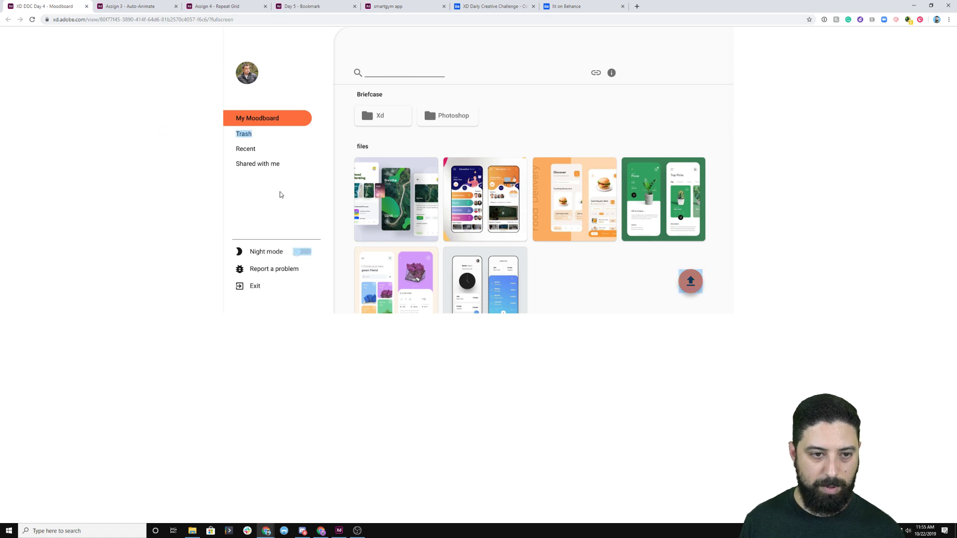
left_click(307, 257)
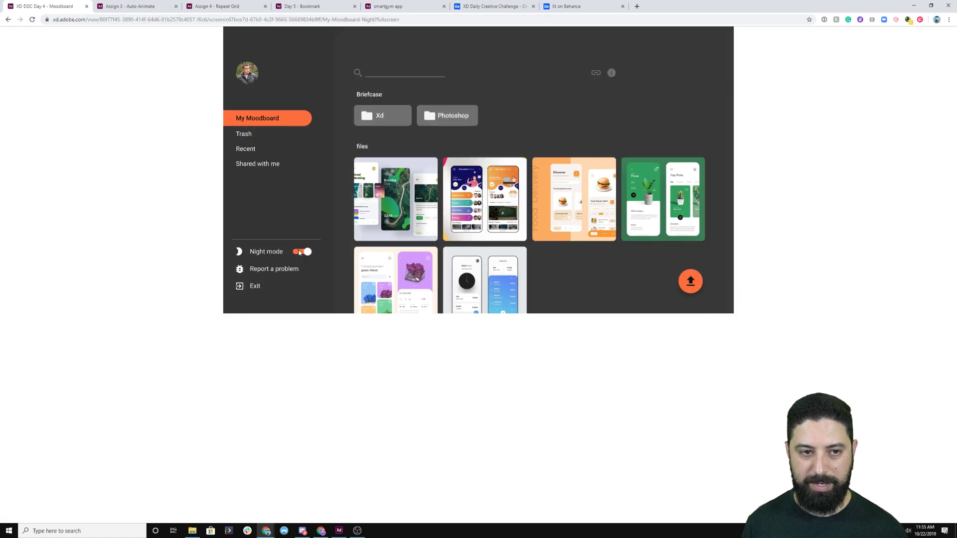
left_click(301, 252)
left_click(278, 201)
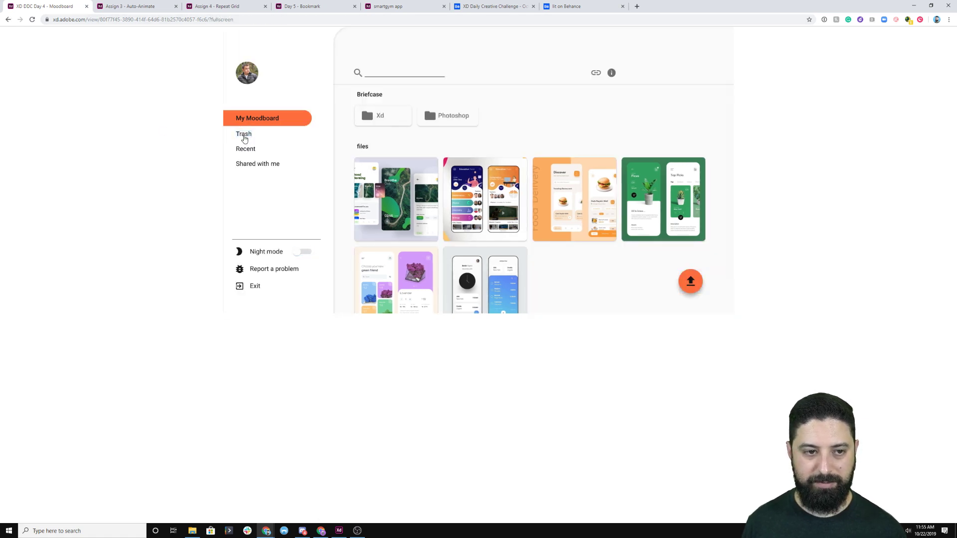
View the Trash page of the Moodboard prototype and return to My Moodboard
left_click(244, 135)
left_click(270, 218)
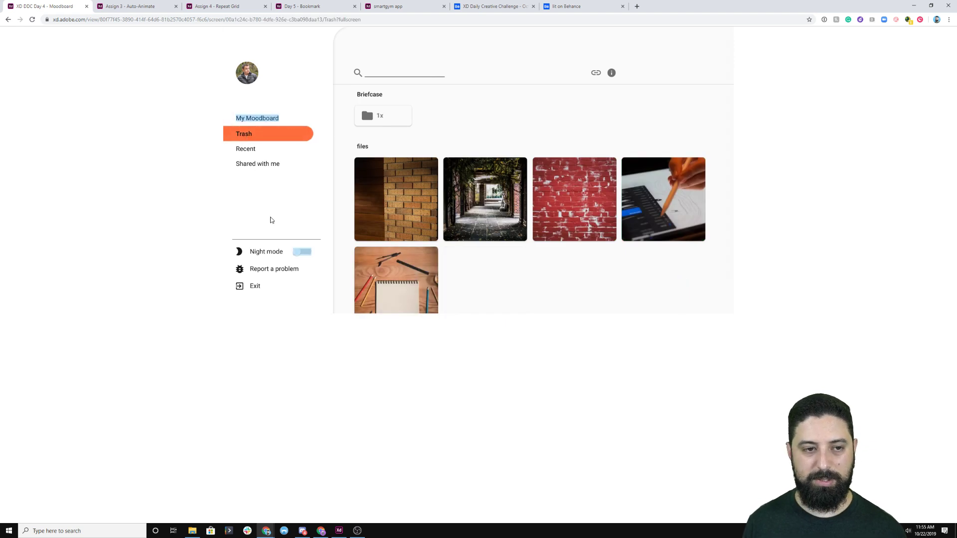
left_click(257, 118)
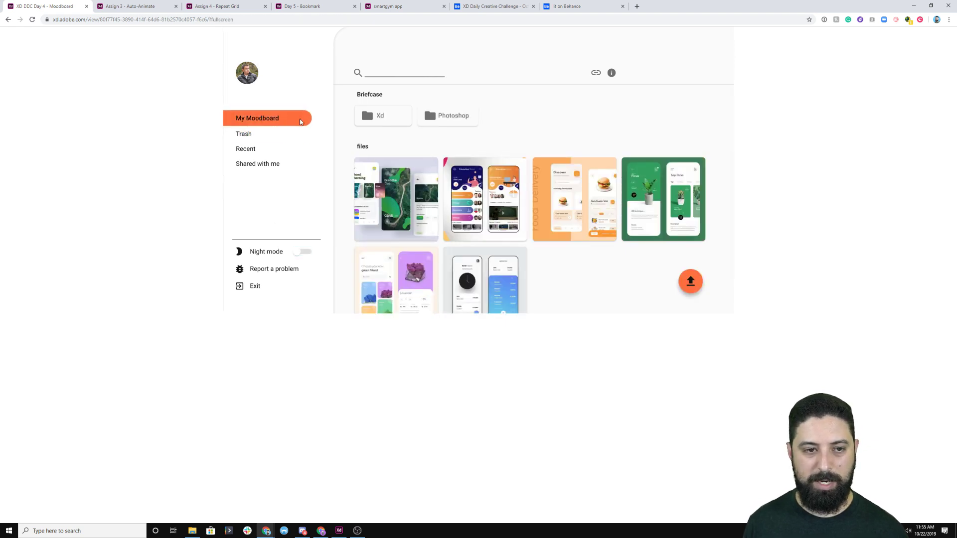